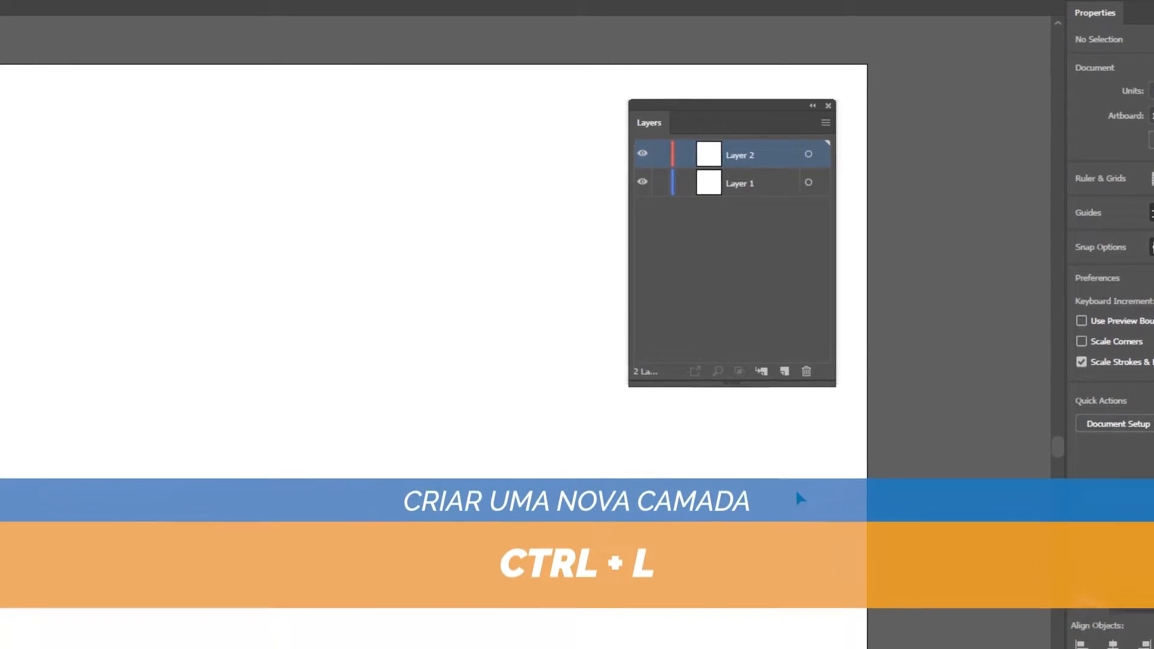
Add new layers above the existing ones until the document has layers up to Layer 9
{"action": "key", "text": "ctrl+l"}
{"action": "key", "text": "ctrl+l"}
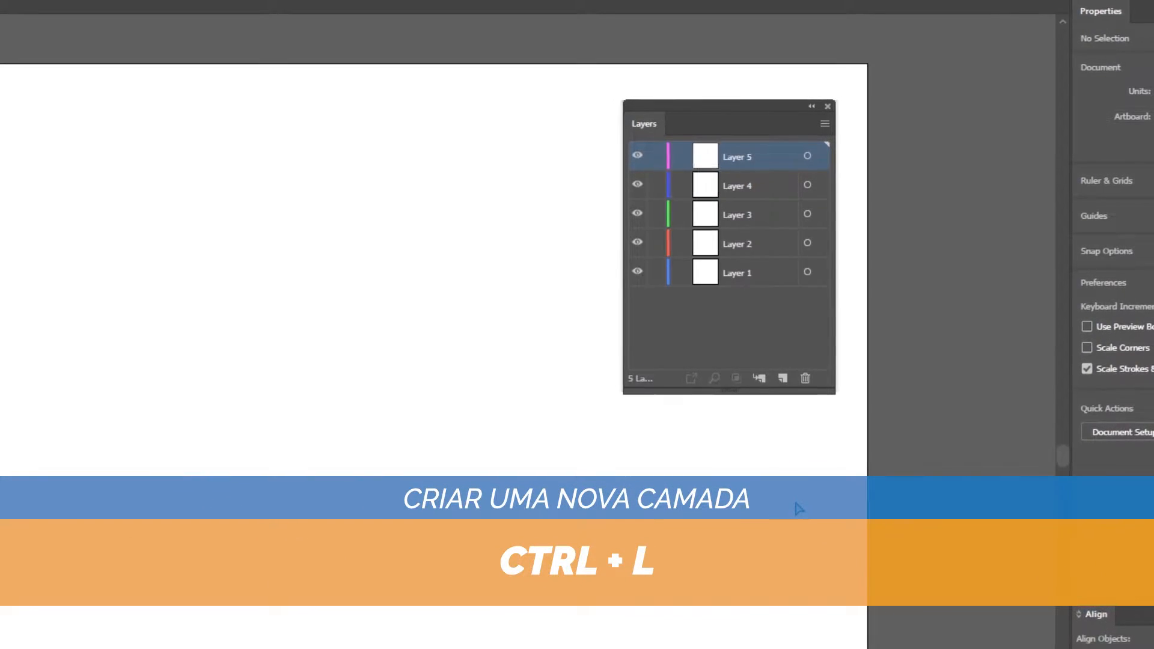
{"action": "key", "text": "ctrl+l"}
{"action": "key", "text": "ctrl+l"}
{"action": "key", "text": "ctrl+l"}
{"action": "key", "text": "ctrl+l"}
{"action": "key", "text": "ctrl+l"}
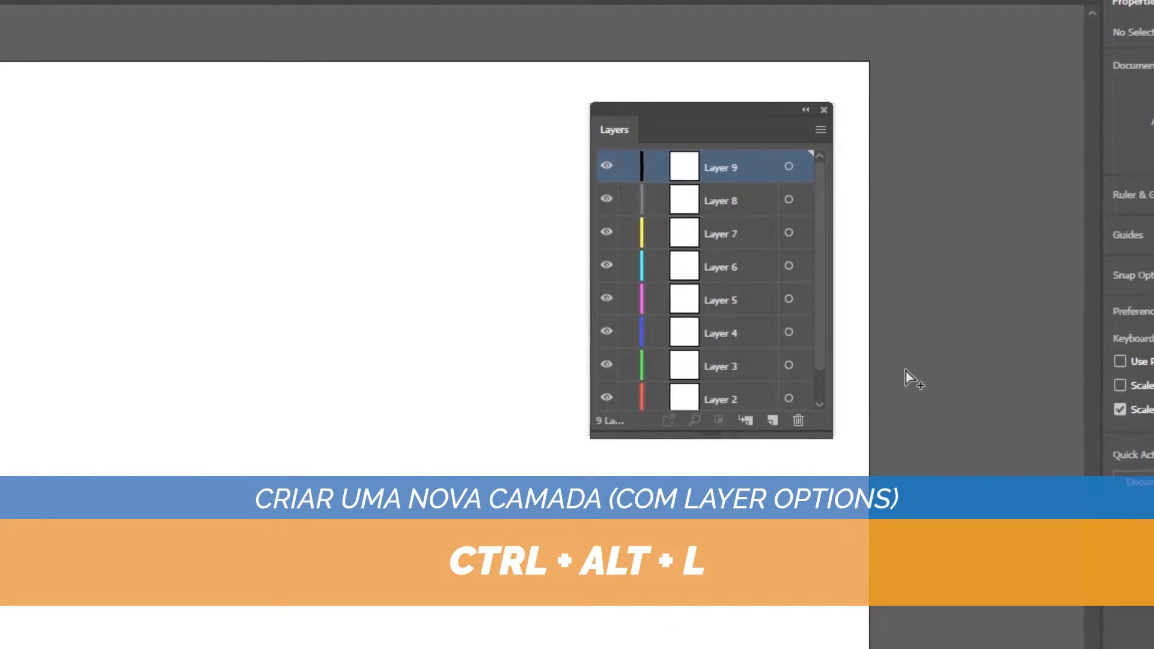
Create a new layer through the Layer Options dialog, keeping the name Layer 10 and the orange colour
{"action": "key", "text": "ctrl+alt+l"}
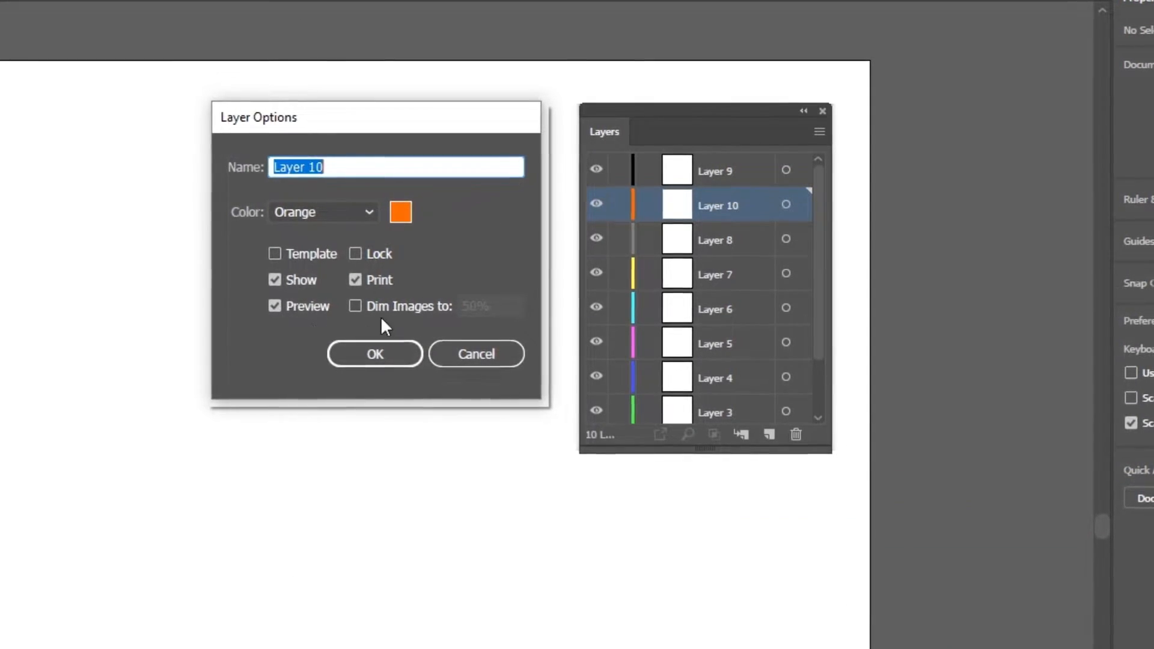
{"action": "left_click", "coordinate": [363, 363]}
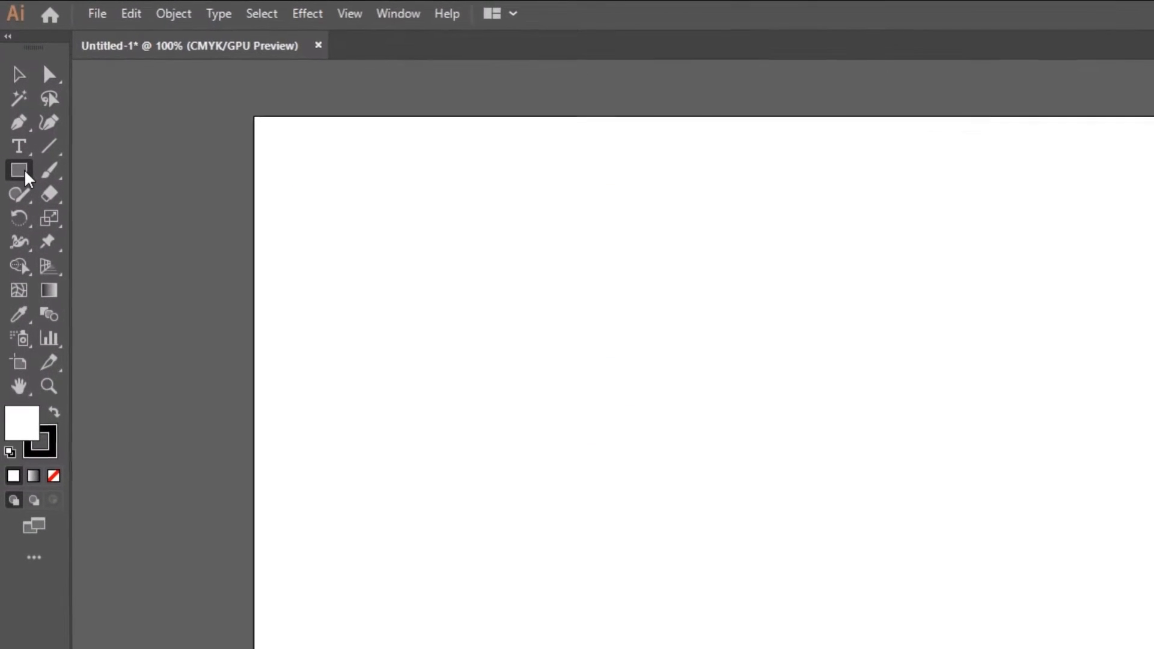
Draw a fully rounded rectangle in the middle of the artboard, try adjusting its corner radius, and delete the shape
{"action": "left_click", "coordinate": [13, 101]}
{"action": "left_click", "coordinate": [111, 197]}
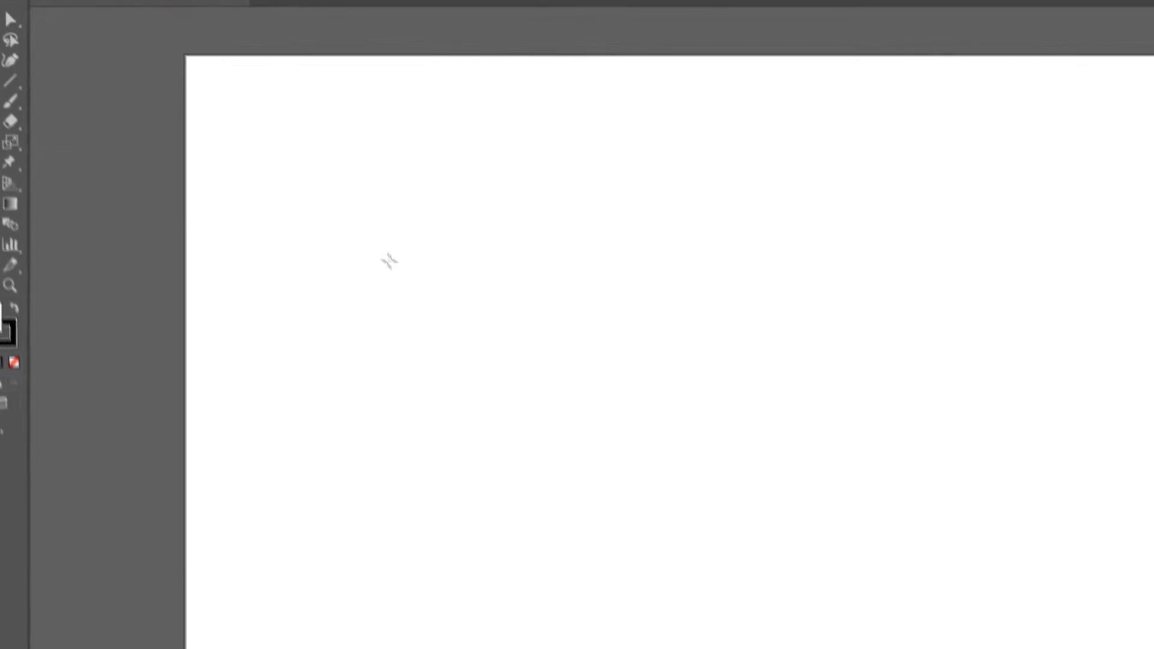
{"action": "left_click_drag", "start_coordinate": [357, 182], "coordinate": [787, 438]}
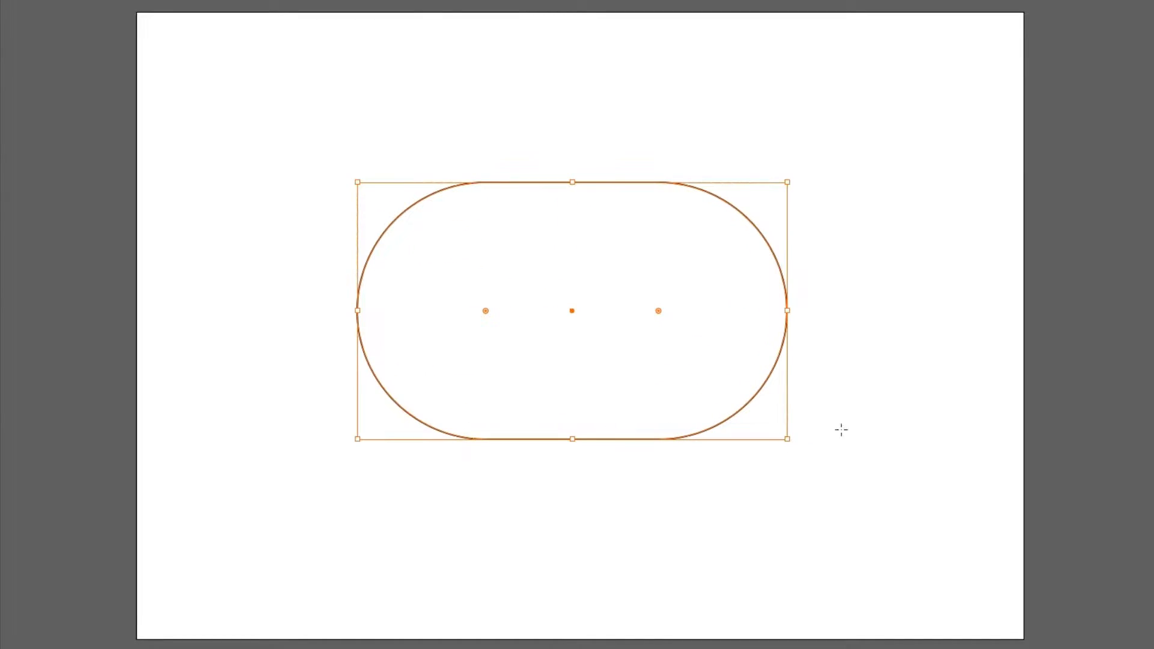
{"action": "left_click_drag", "start_coordinate": [657, 310], "coordinate": [695, 214]}
{"action": "key", "text": "Delete"}
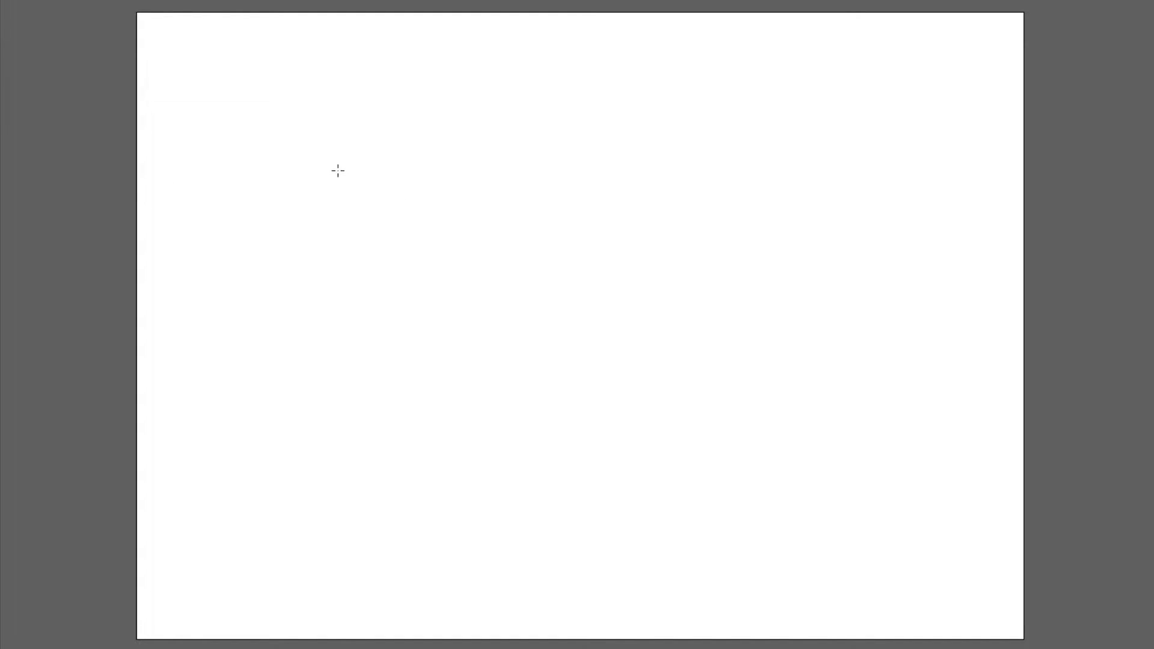
Draw a rounded rectangle about 152 by 94 mm, increasing its corner radius to about 27.6 mm while drawing
{"action": "left_click_drag", "start_coordinate": [310, 126], "coordinate": [765, 408]}
{"action": "key", "text": "Up"}
{"action": "key", "text": "Up"}
{"action": "key", "text": "Up"}
{"action": "key", "text": "Up"}
{"action": "key", "text": "Up"}
{"action": "key", "text": "Up"}
{"action": "key", "text": "Up"}
{"action": "key", "text": "Up"}
{"action": "key", "text": "Up"}
{"action": "key", "text": "Up"}
{"action": "key", "text": "Up"}
{"action": "key", "text": "Up"}
{"action": "key", "text": "Up"}
{"action": "key", "text": "Up"}
{"action": "key", "text": "Up"}
{"action": "key", "text": "Up"}
{"action": "key", "text": "Up"}
{"action": "key", "text": "Up"}
{"action": "key", "text": "Up"}
{"action": "key", "text": "Up"}
{"action": "key", "text": "Up"}
{"action": "key", "text": "Up"}
{"action": "key", "text": "Up"}
{"action": "key", "text": "Up"}
{"action": "key", "text": "Up"}
{"action": "key", "text": "Up"}
{"action": "key", "text": "Up"}
{"action": "key", "text": "Up"}
{"action": "key", "text": "Up"}
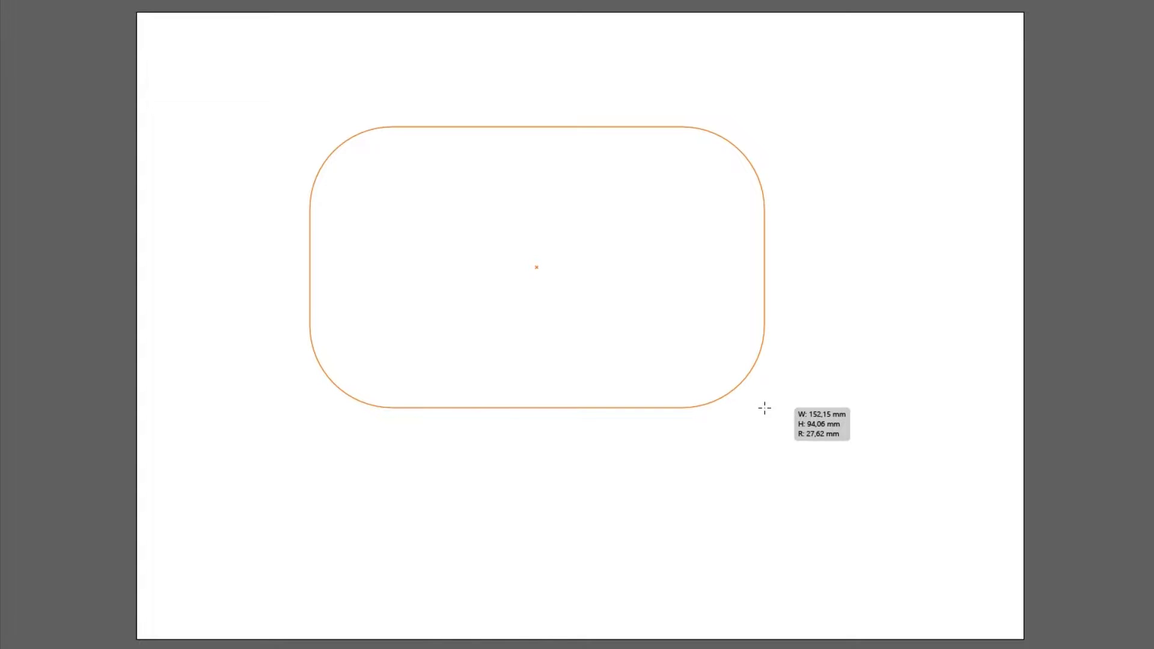
Set the corners of the rectangle being drawn to 0 mm radius, and switch them to the maximum radius of about 47 mm
{"action": "left_click_drag", "start_coordinate": [764, 408], "coordinate": [765, 408]}
{"action": "key", "text": "Left"}
{"action": "left_click_drag", "start_coordinate": [765, 408], "coordinate": [764, 408]}
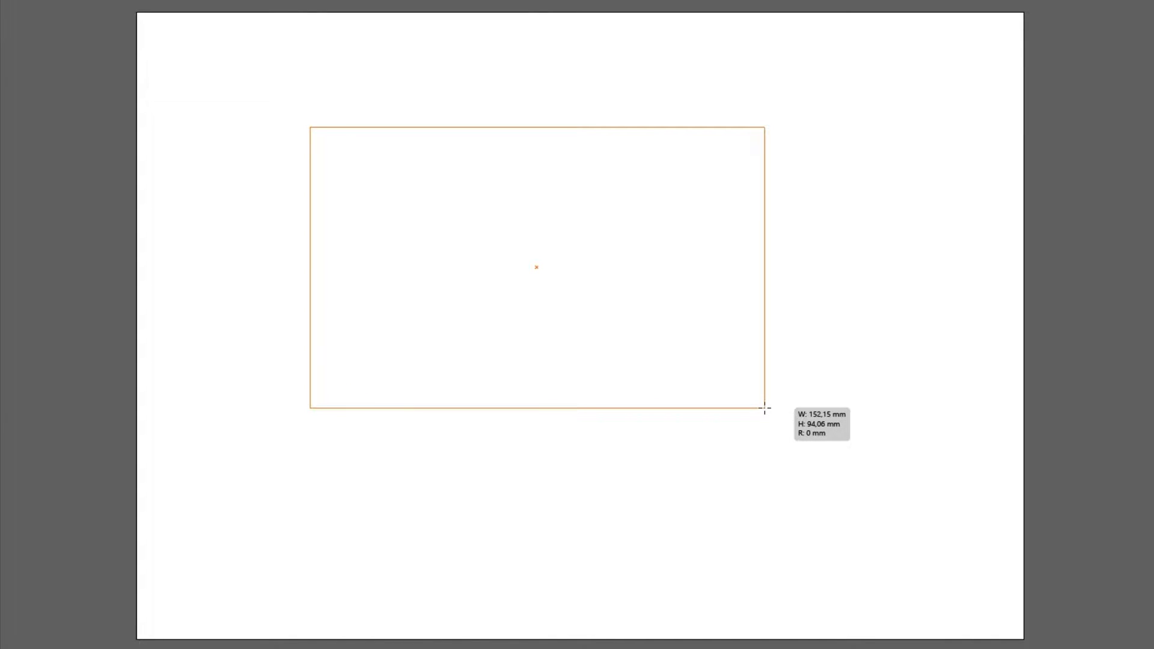
{"action": "left_click_drag", "start_coordinate": [765, 408], "coordinate": [764, 408]}
{"action": "key", "text": "Right"}
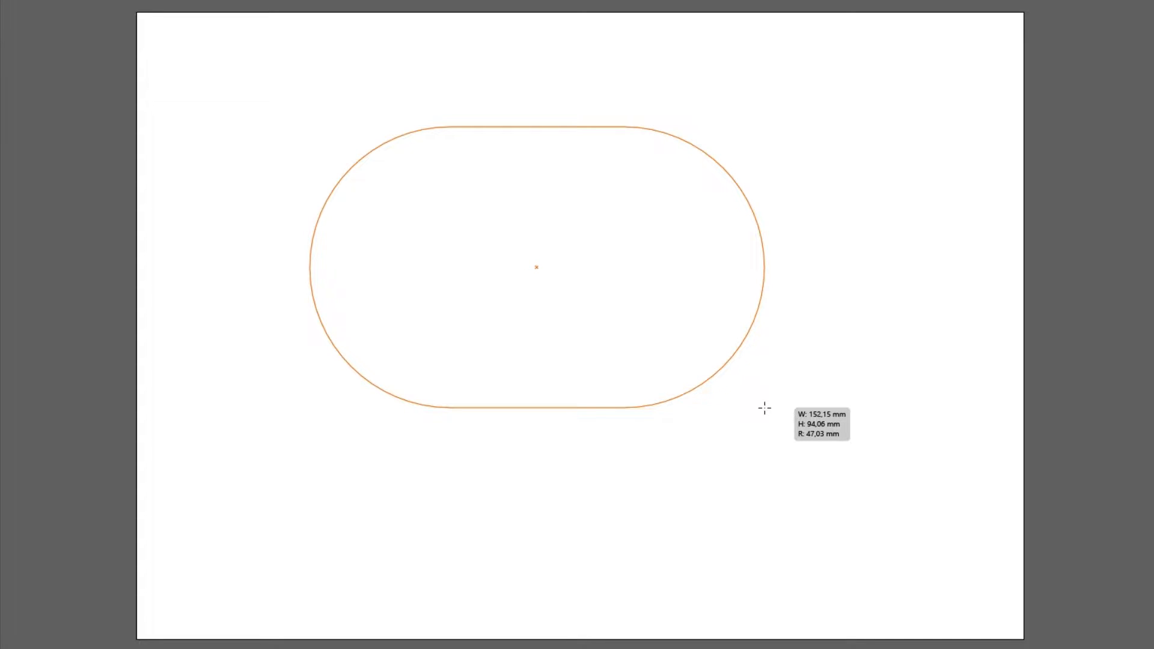
Enlarge the rounded rectangle being drawn to about 194 by 158 mm, and set its corners to the maximum radius
{"action": "left_click_drag", "start_coordinate": [764, 409], "coordinate": [889, 597]}
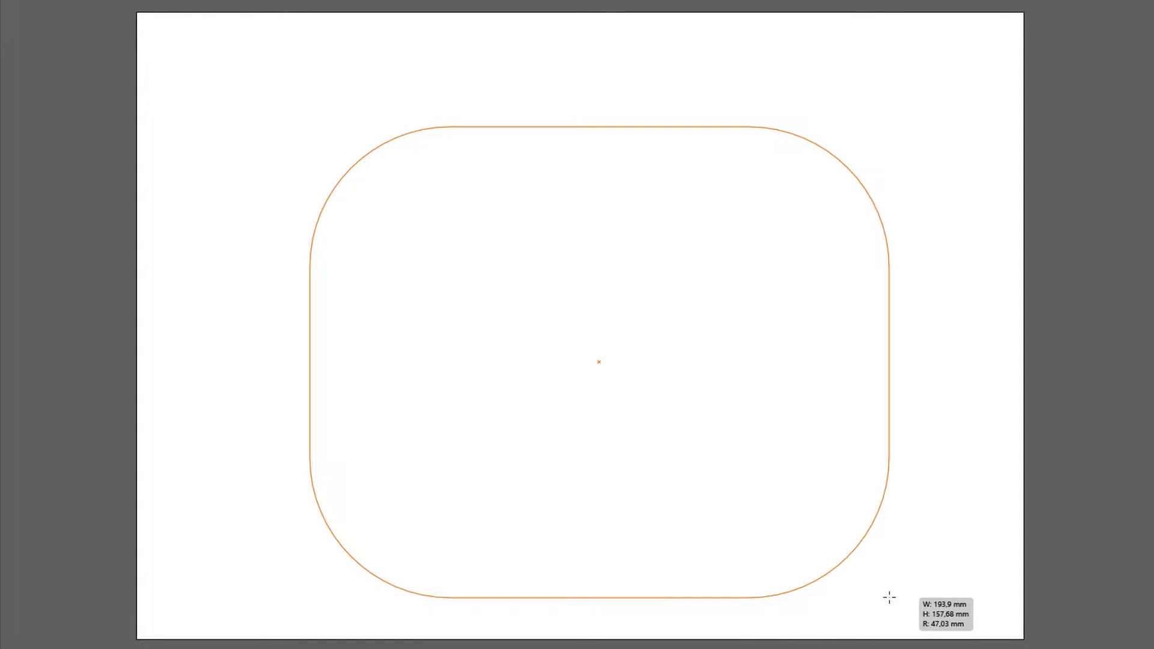
{"action": "left_click_drag", "start_coordinate": [889, 597], "coordinate": [890, 597]}
{"action": "key", "text": "Right"}
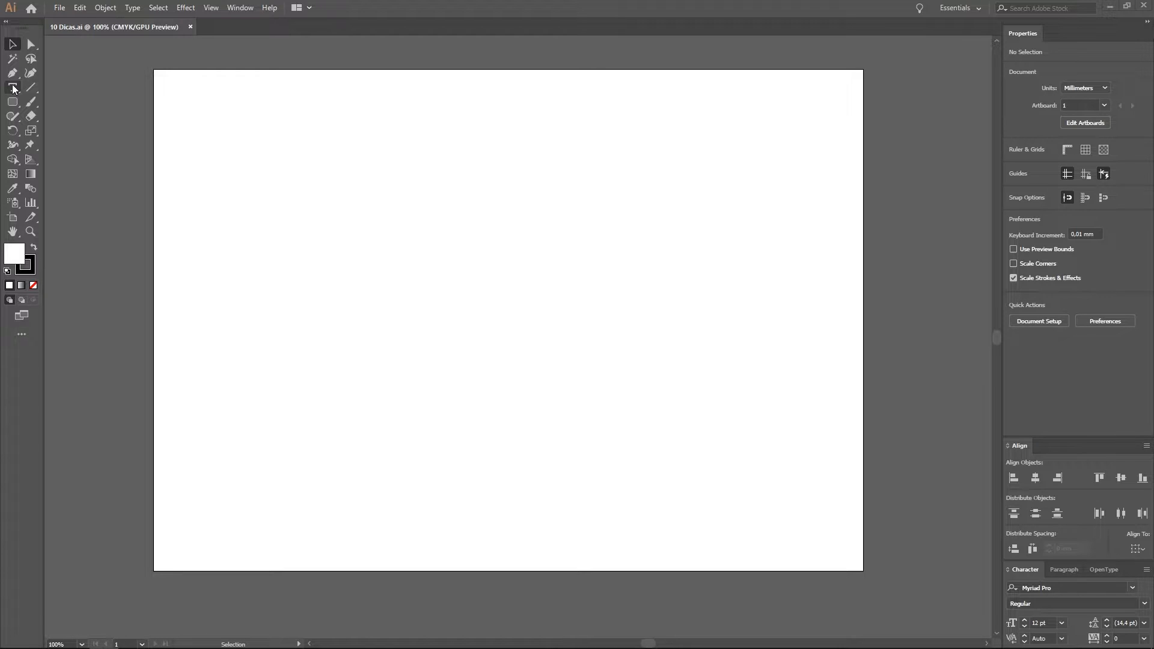
Create an area text frame about 185 by 143 mm on the artboard, filled with lorem ipsum placeholder text
{"action": "left_click", "coordinate": [13, 88]}
{"action": "left_click_drag", "start_coordinate": [235, 132], "coordinate": [782, 534]}
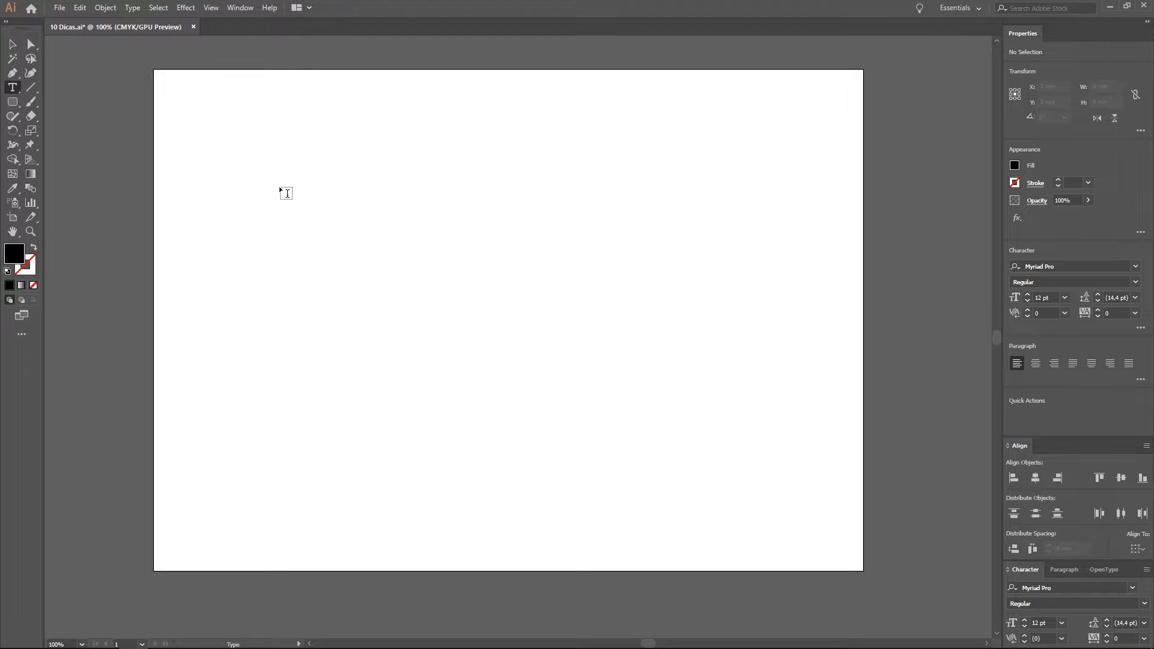
{"action": "left_click_drag", "start_coordinate": [267, 148], "coordinate": [707, 489]}
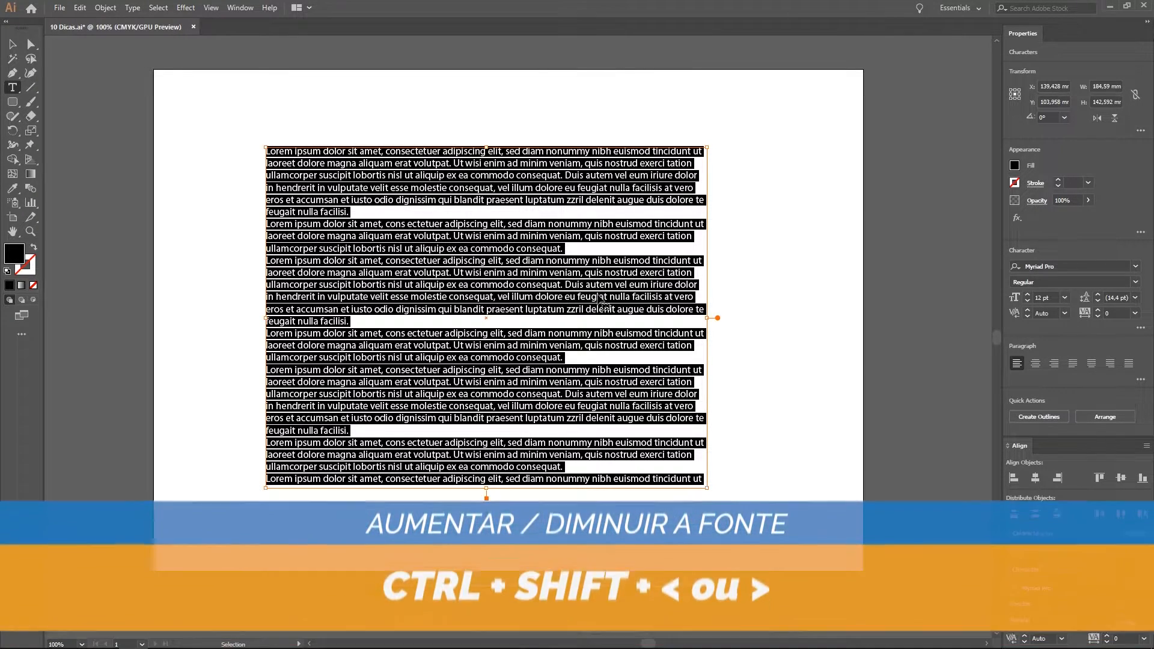
Step the font size of the selected placeholder text down to 10 pt and up again, ending at 12 pt
{"action": "key", "text": "ctrl"}
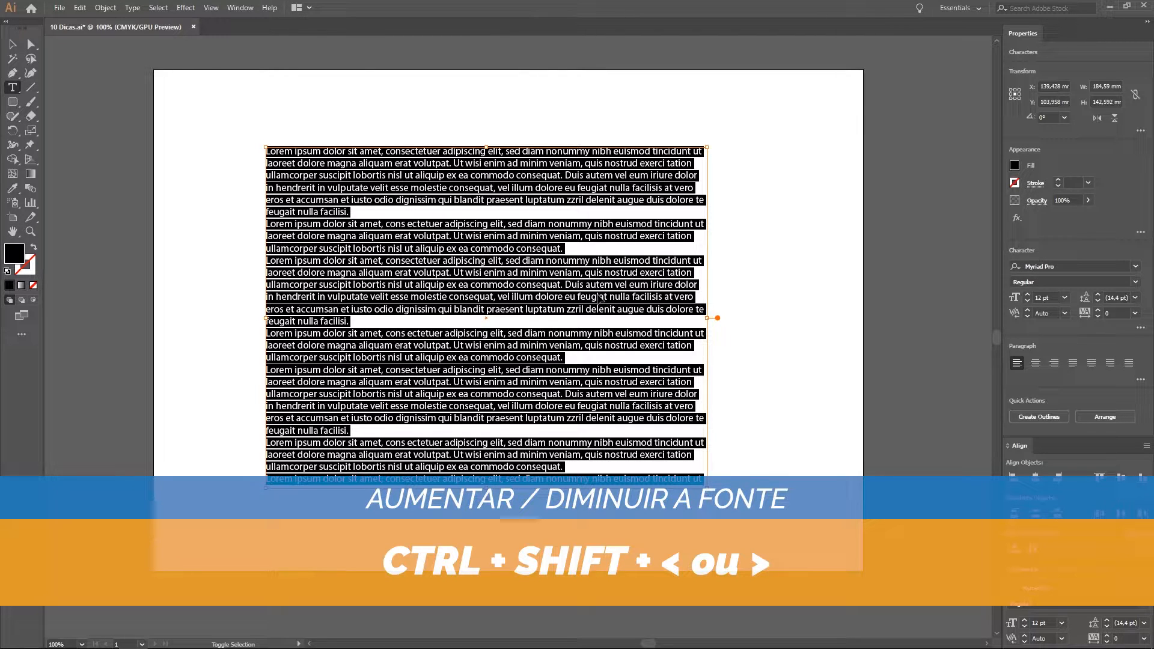
{"action": "key", "text": "ctrl+shift+comma"}
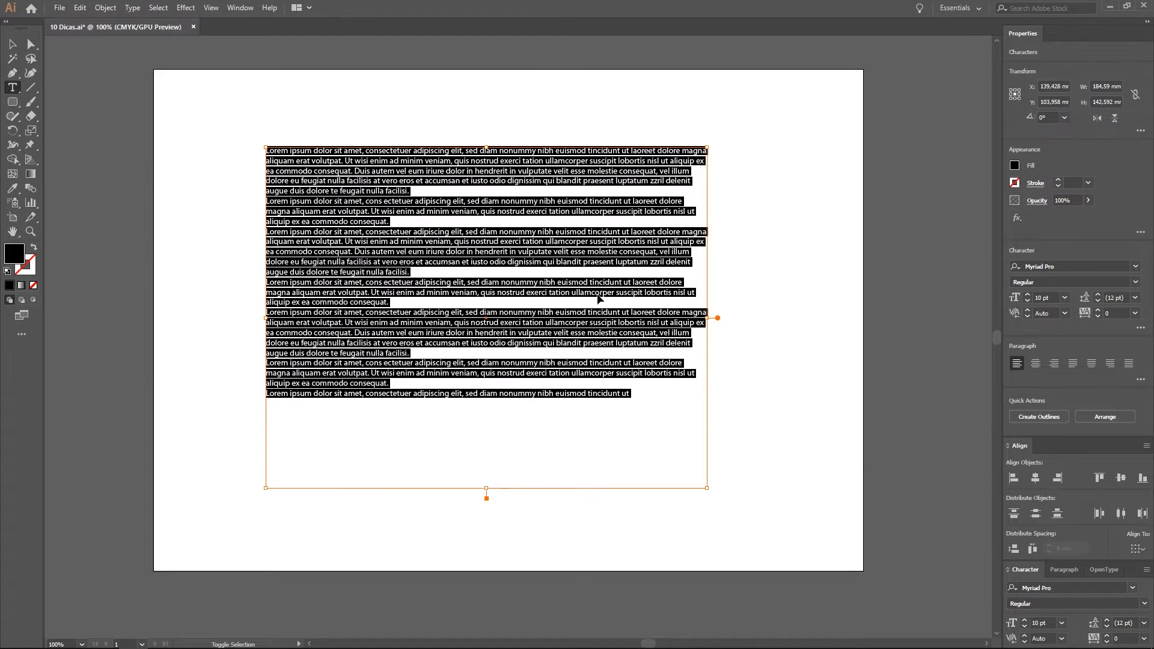
{"action": "key", "text": "ctrl+shift+comma"}
{"action": "key", "text": "ctrl+shift+period"}
{"action": "key", "text": "ctrl+shift+period"}
{"action": "key", "text": "ctrl+shift+period"}
{"action": "key", "text": "ctrl+shift+period"}
{"action": "key", "text": "ctrl+shift+comma"}
{"action": "key", "text": "ctrl+shift+comma"}
{"action": "key", "text": "ctrl+shift+comma"}
{"action": "key", "text": "ctrl+shift+period"}
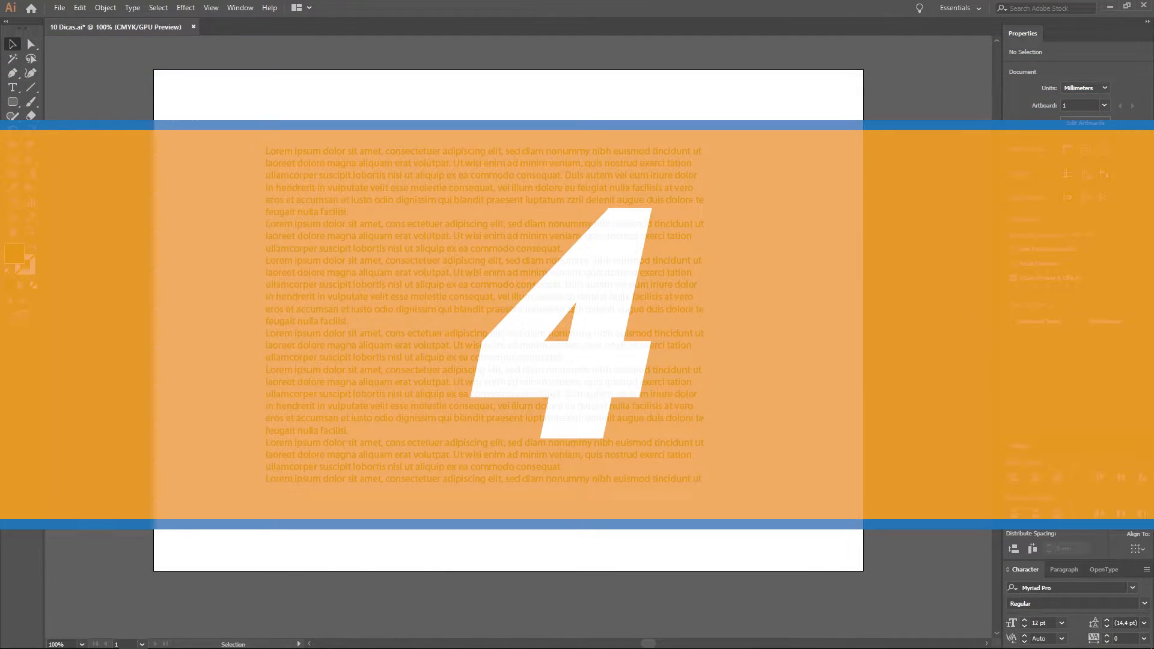
Set all the placeholder text to right, left, centred and justified alignment, one after another
{"action": "key", "text": "ctrl+a"}
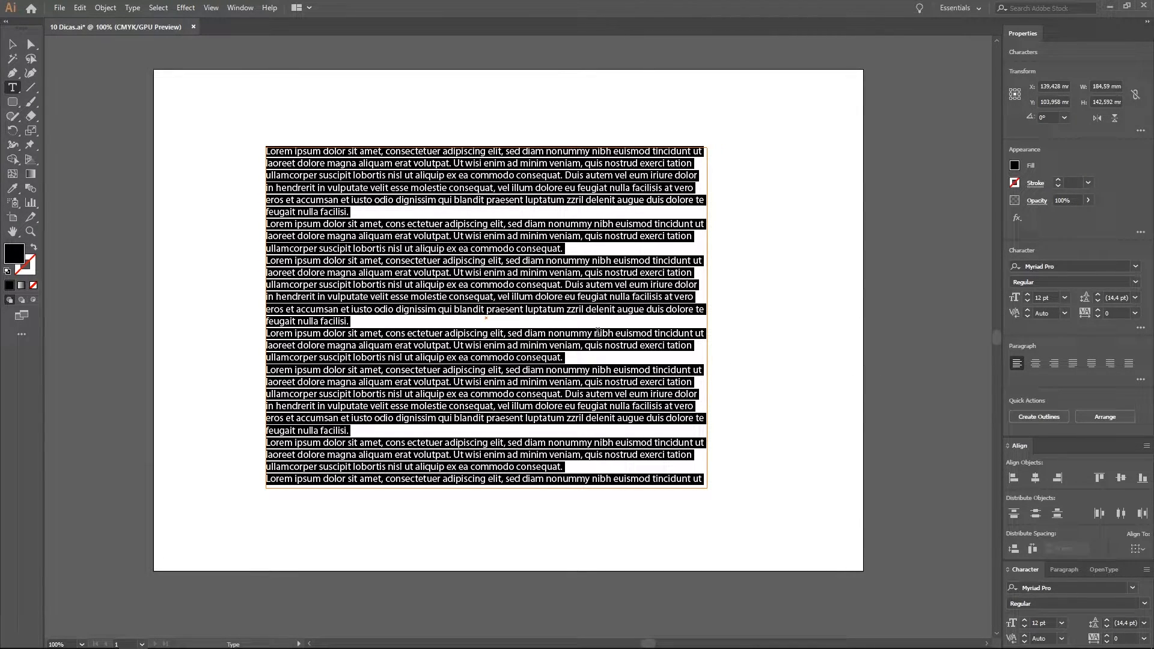
{"action": "key", "text": "ctrl+shift+r"}
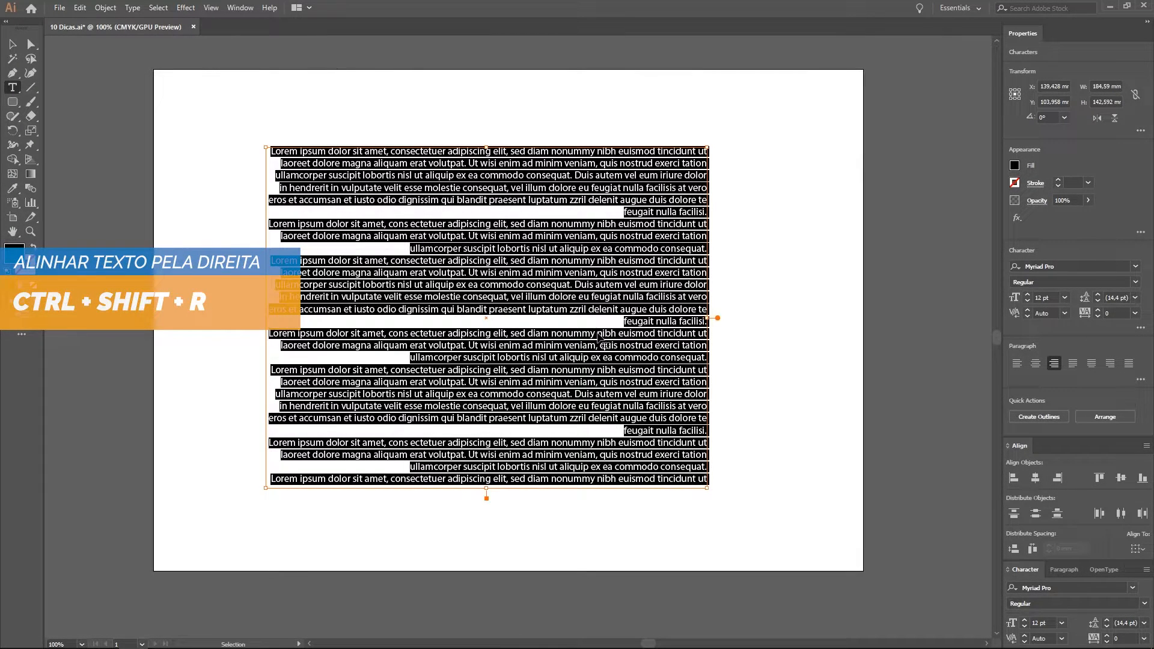
{"action": "key", "text": "ctrl+shift+l"}
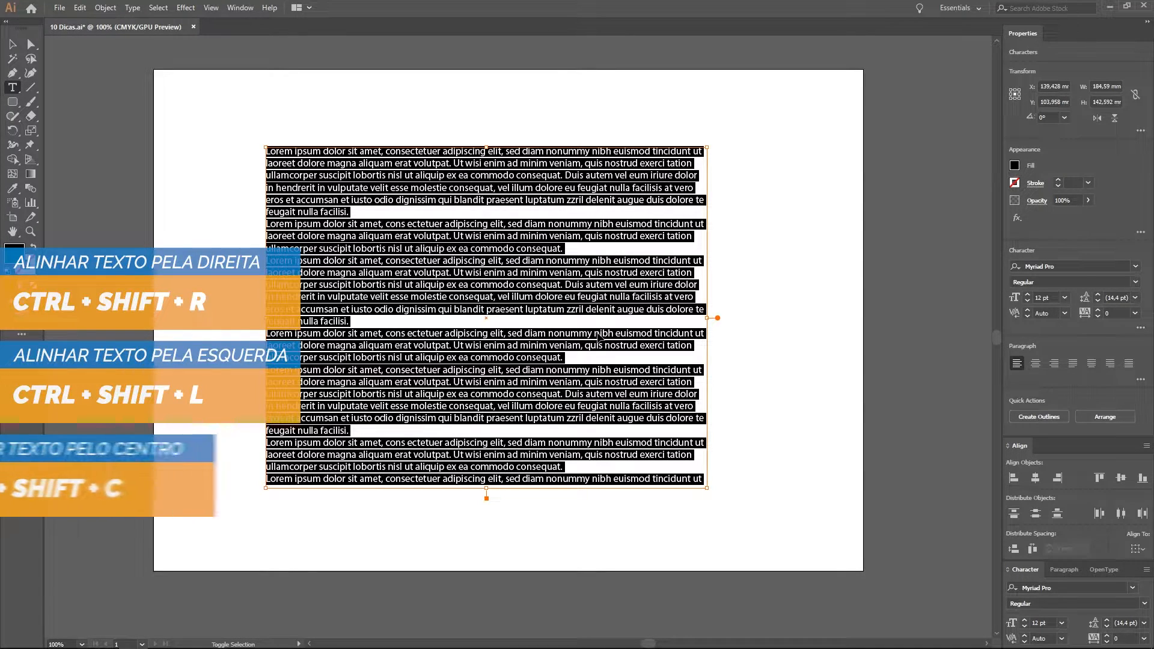
{"action": "key", "text": "ctrl+shift+c"}
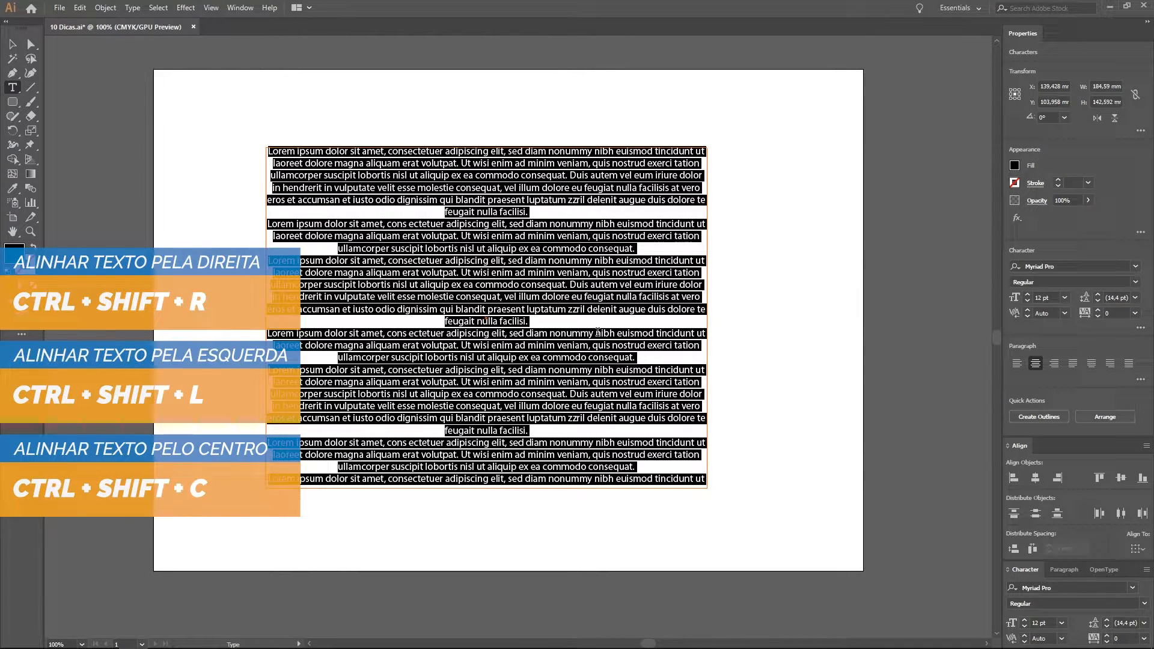
{"action": "key", "text": "ctrl+shift+j"}
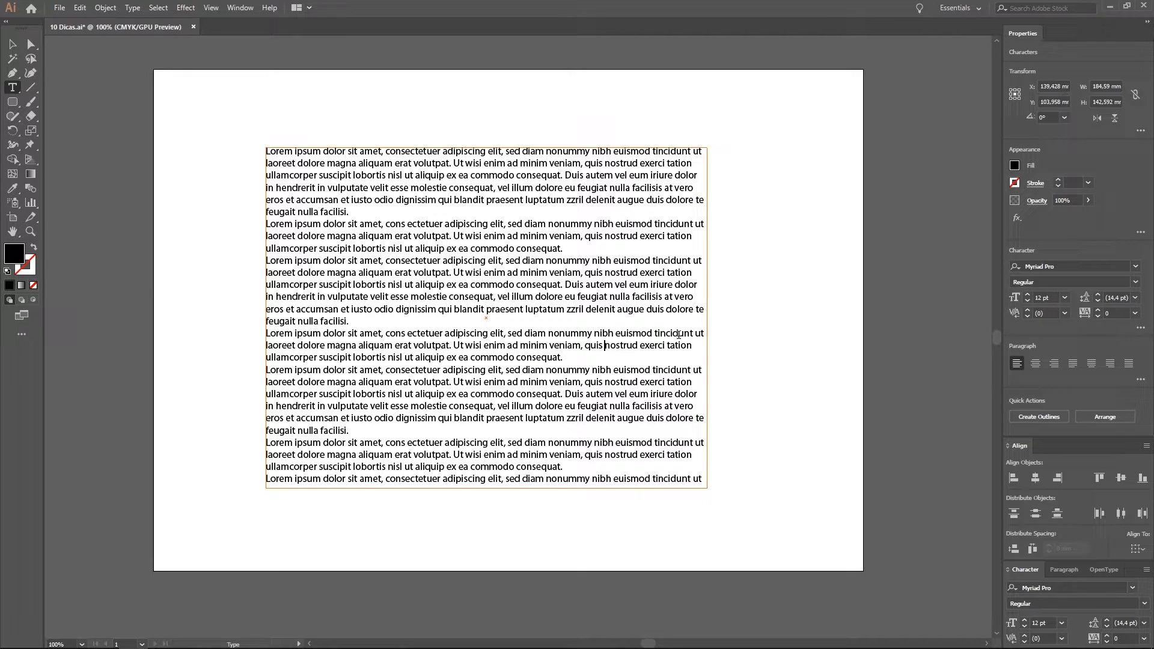
Increase the leading of all the placeholder text to at least 22.4 pt, and reduce it back to 14.4 pt
{"action": "key", "text": "Escape"}
{"action": "key", "text": "ctrl+a"}
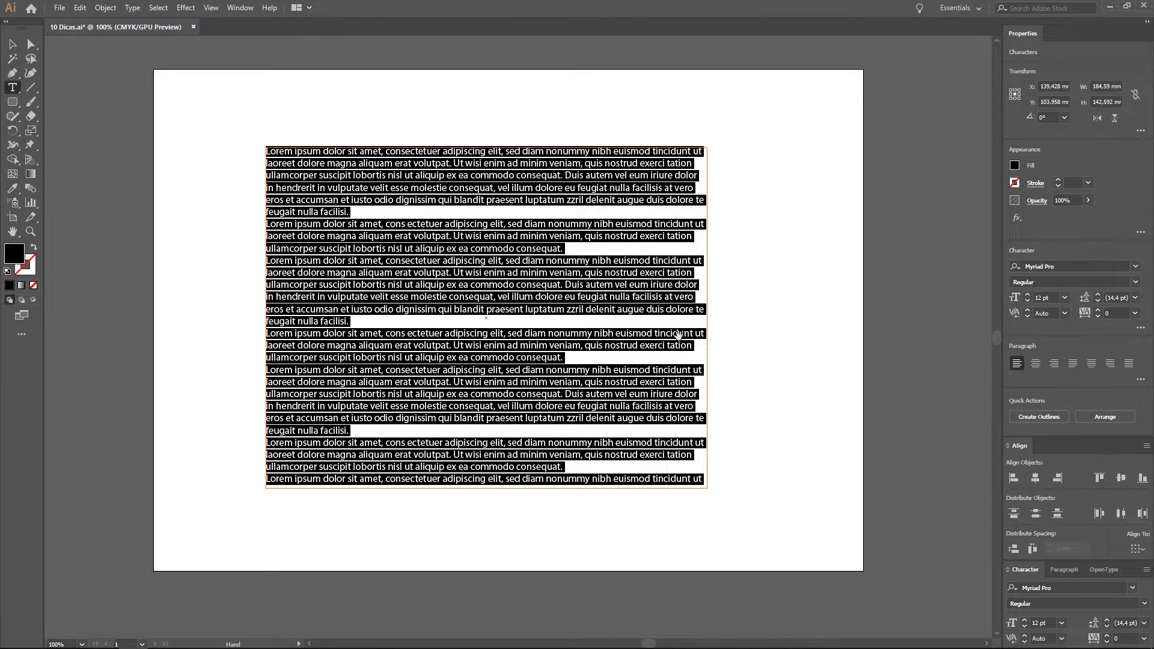
{"action": "key", "text": "alt+Down"}
{"action": "key", "text": "alt+Down"}
{"action": "key", "text": "alt+Down"}
{"action": "key", "text": "alt+Down"}
{"action": "key", "text": "alt+Down"}
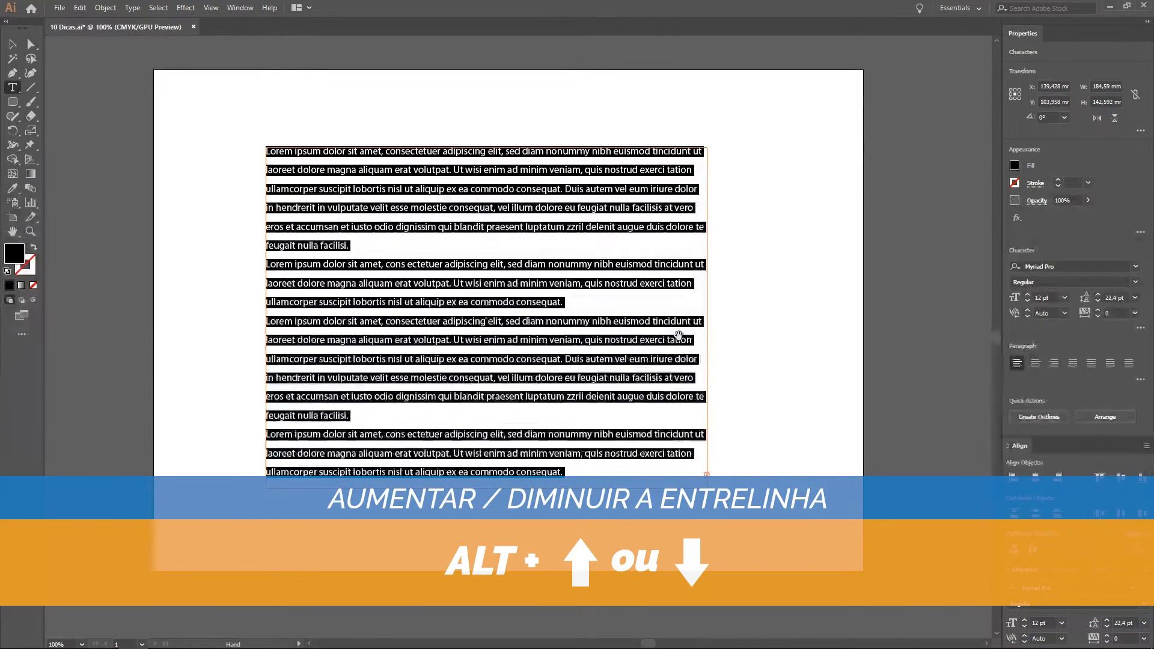
{"action": "key", "text": "alt+Up"}
{"action": "key", "text": "alt+Up"}
{"action": "key", "text": "alt+Up"}
{"action": "key", "text": "alt+Up"}
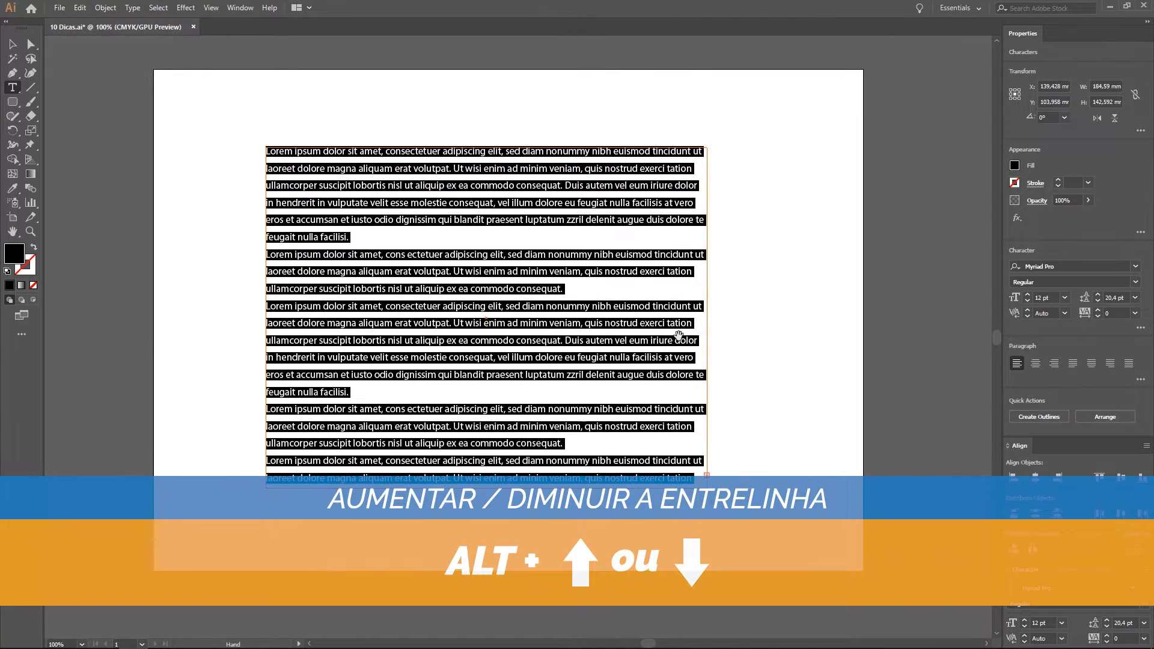
{"action": "key", "text": "alt+Up"}
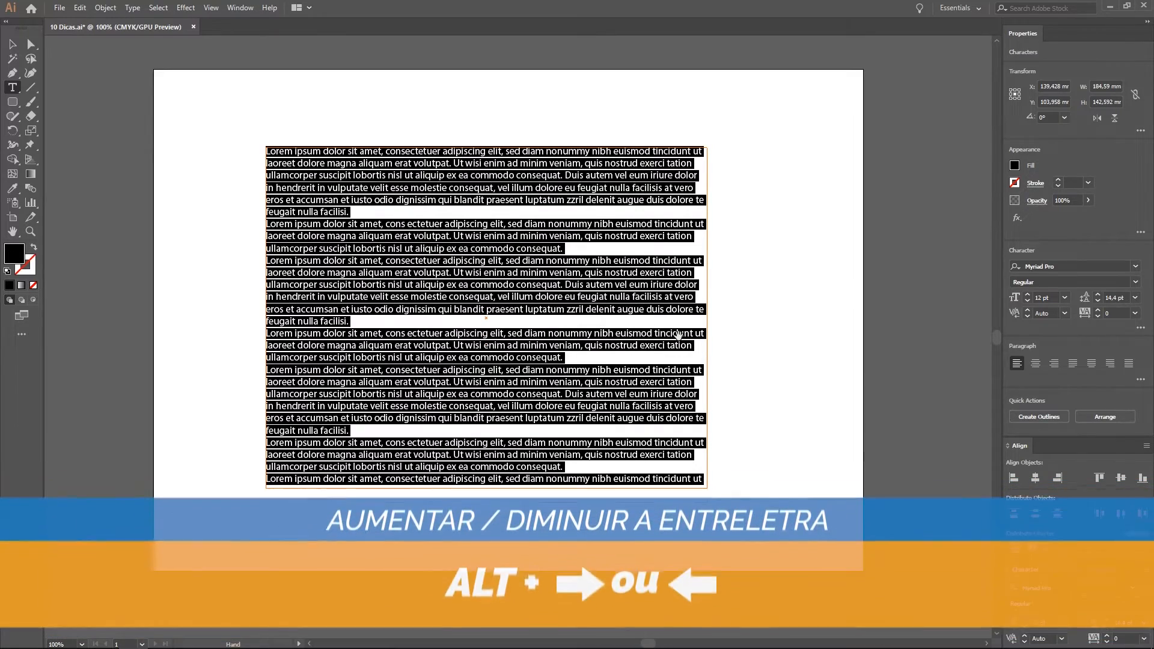
Increase the tracking of all the placeholder text to 80, and reduce it again
{"action": "key", "text": "alt+Right"}
{"action": "key", "text": "alt+Right"}
{"action": "key", "text": "alt+Right"}
{"action": "key", "text": "alt+Right"}
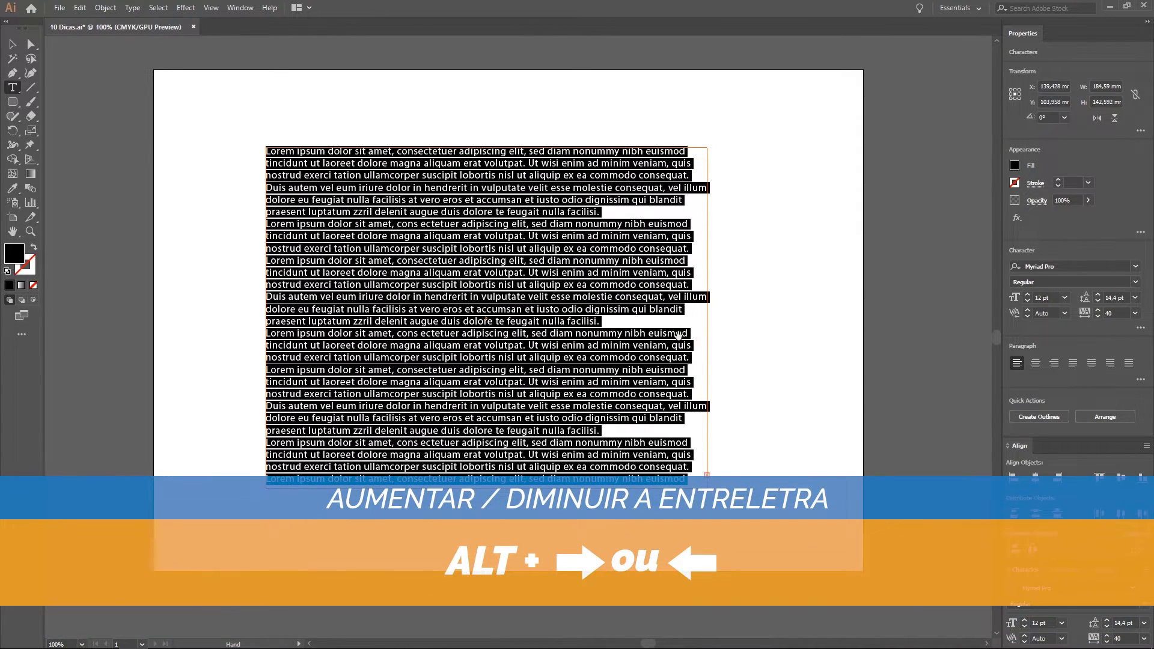
{"action": "key", "text": "alt+Left"}
{"action": "key", "text": "alt+Left"}
{"action": "key", "text": "alt+Left"}
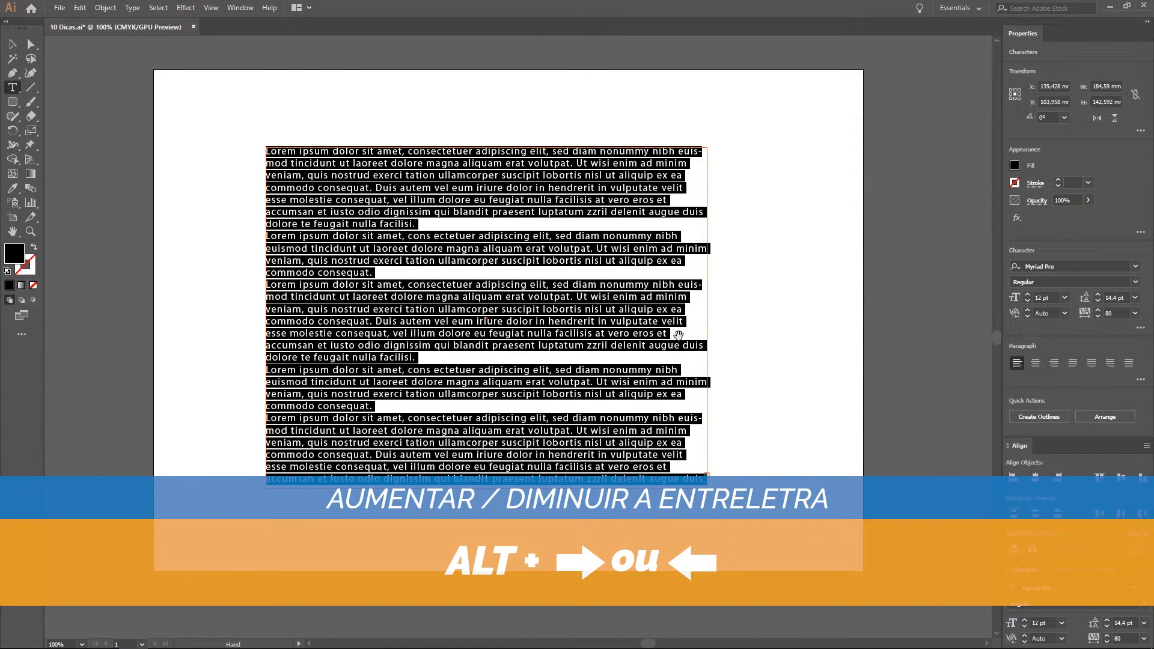
{"action": "key", "text": "alt+Left"}
{"action": "key", "text": "alt+Left"}
{"action": "key", "text": "alt+Left"}
{"action": "key", "text": "alt+Left"}
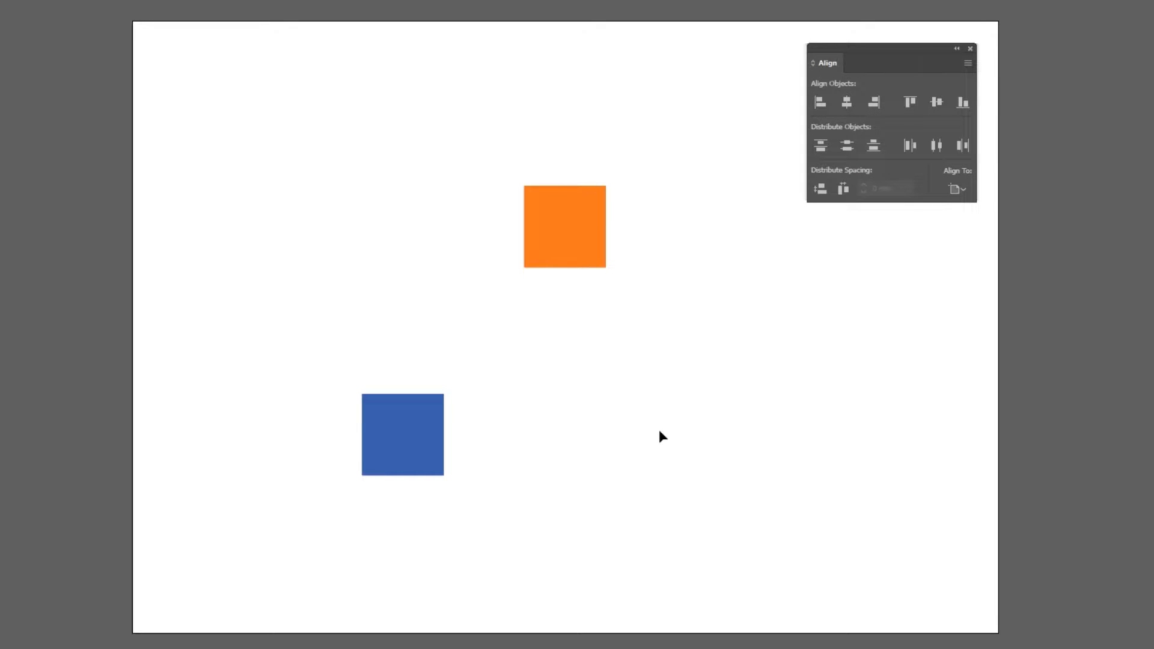
Centre the blue square horizontally on the artboard with Align to Artboard, and undo the alignment
{"action": "left_click", "coordinate": [412, 457]}
{"action": "left_click", "coordinate": [957, 190]}
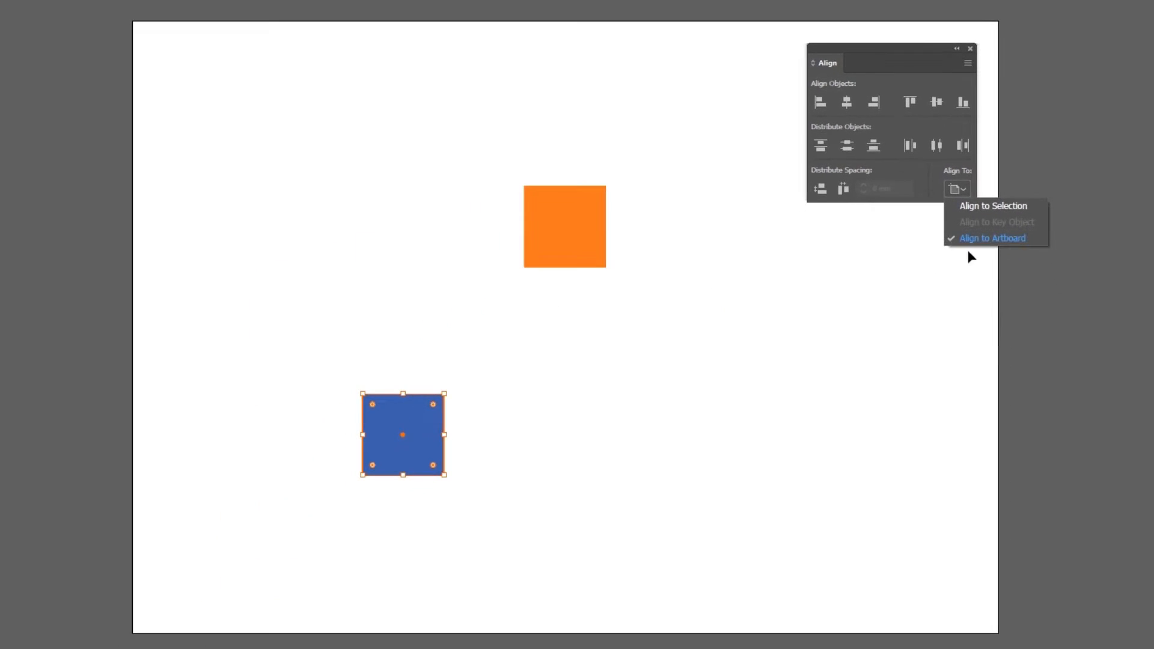
{"action": "left_click", "coordinate": [846, 105]}
{"action": "left_click", "coordinate": [849, 106]}
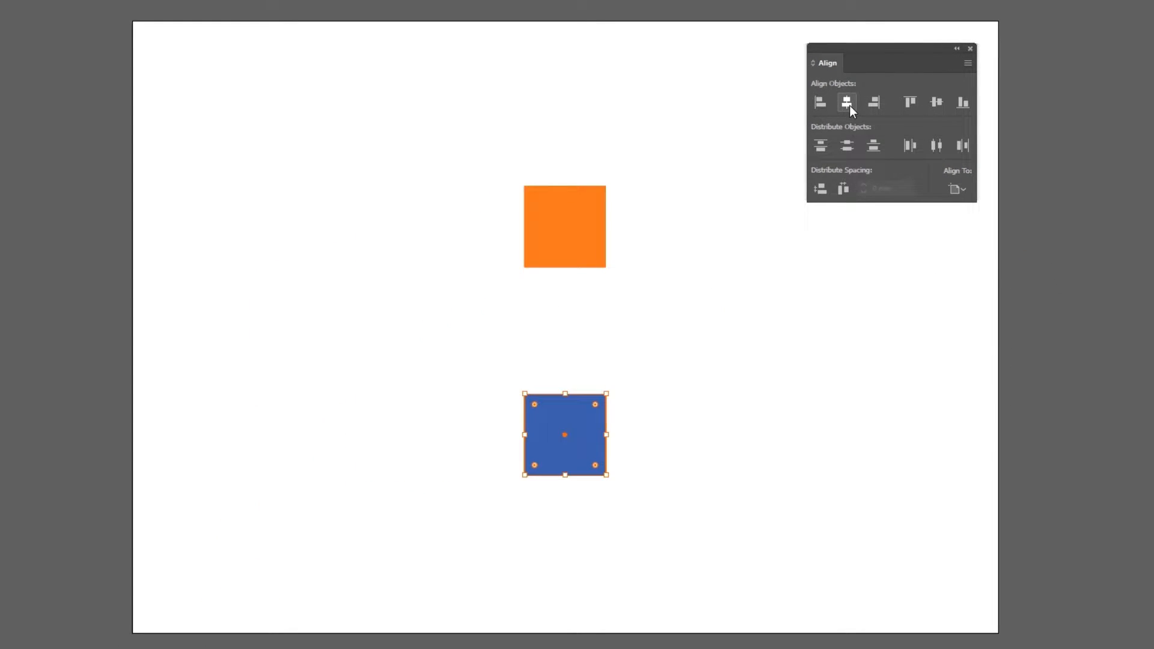
{"action": "left_click", "coordinate": [735, 410]}
{"action": "key", "text": "ctrl+z"}
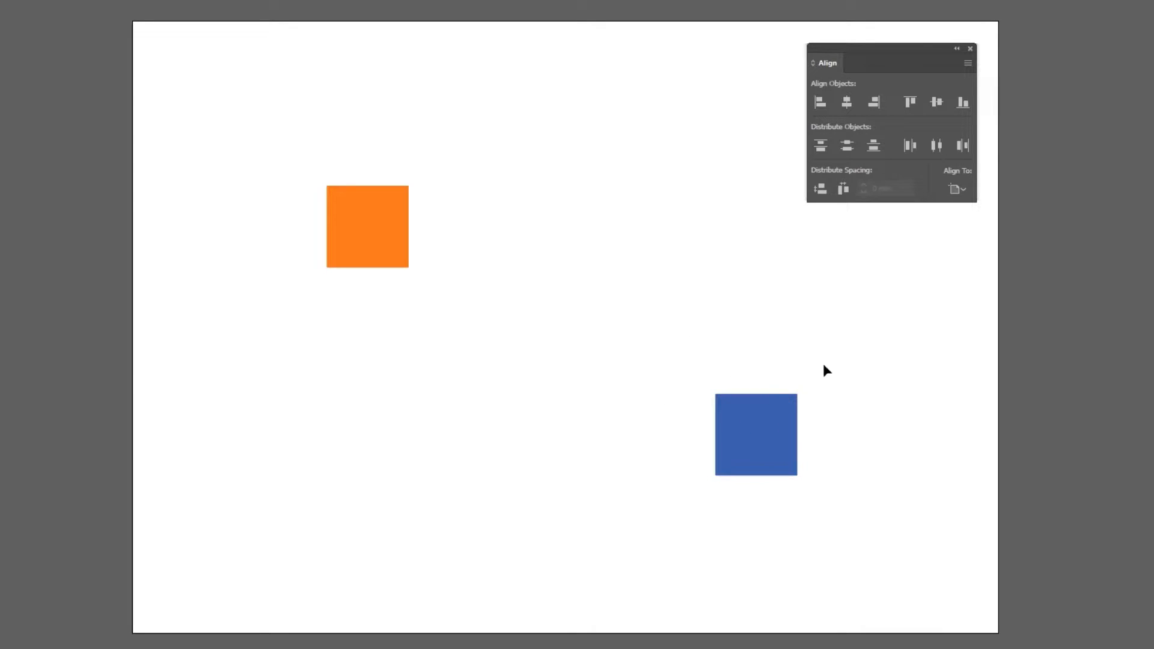
Centre the blue and orange squares together horizontally on the artboard, and undo the alignment
{"action": "left_click", "coordinate": [745, 437]}
{"action": "left_click", "coordinate": [379, 233], "text": "shift"}
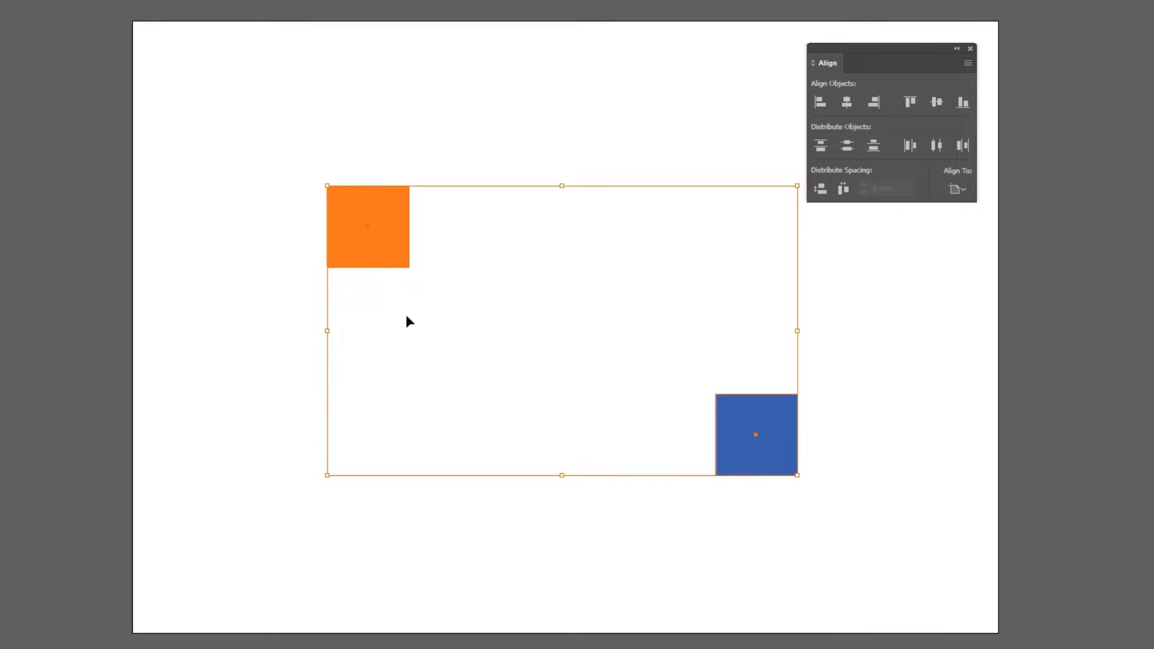
{"action": "left_click", "coordinate": [847, 103]}
{"action": "key", "text": "ctrl+z"}
{"action": "key", "text": "ctrl+z"}
{"action": "left_click", "coordinate": [870, 403]}
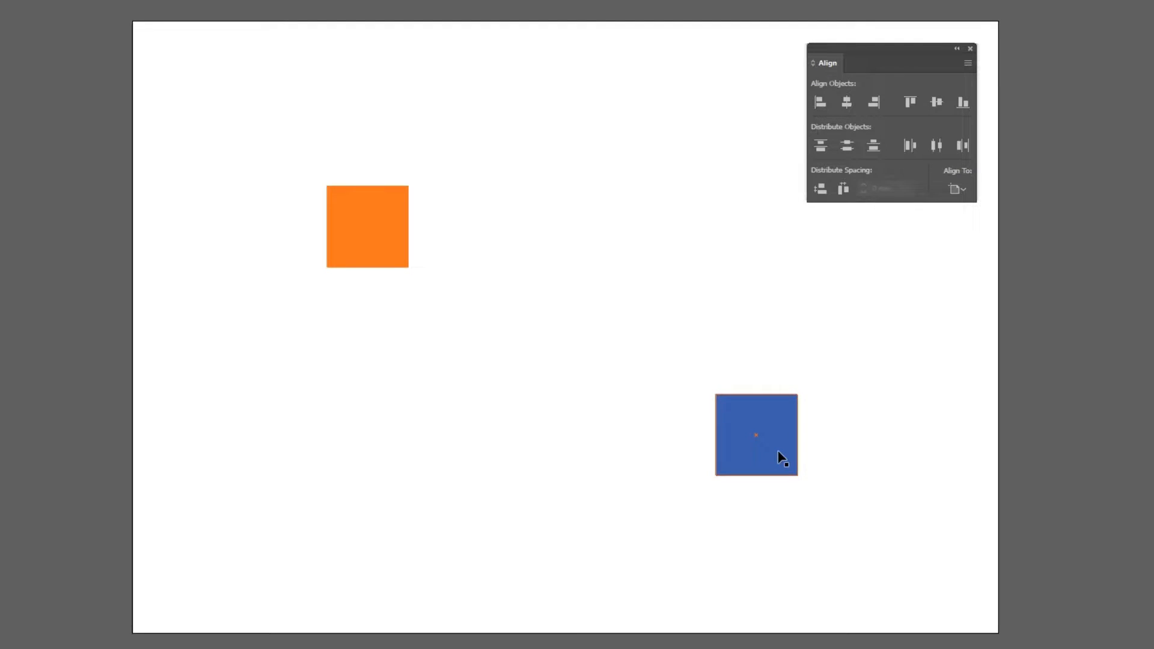
Make the orange square the key object and centre the blue square horizontally on it with Align to Key Object
{"action": "left_click", "coordinate": [957, 189]}
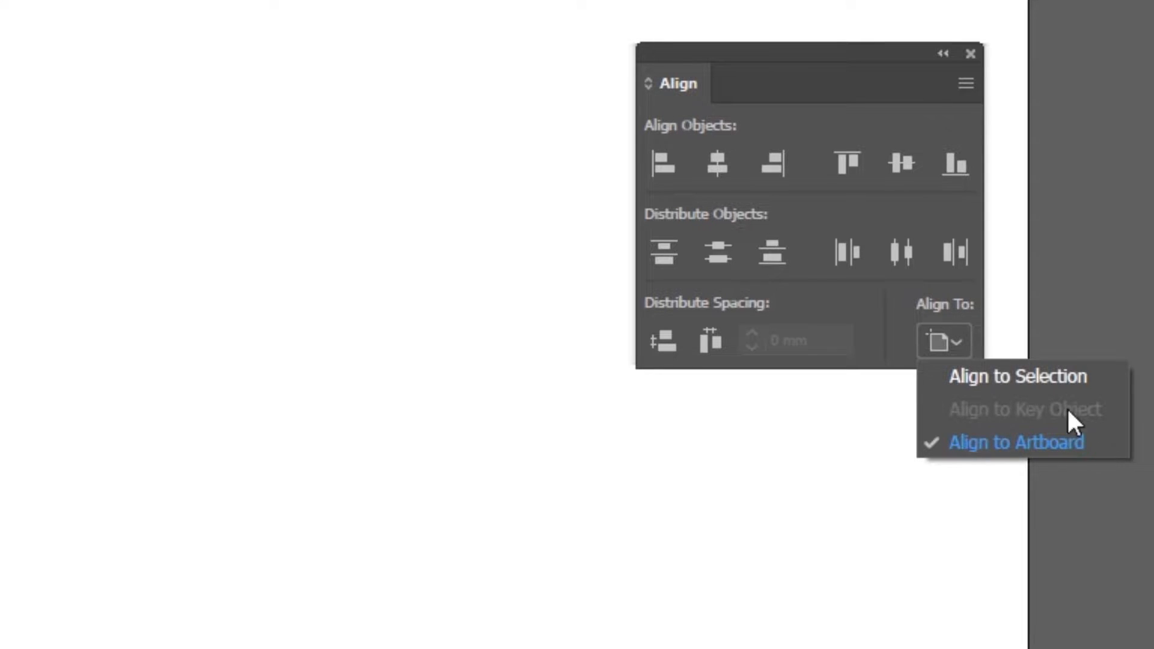
{"action": "left_click", "coordinate": [1058, 442]}
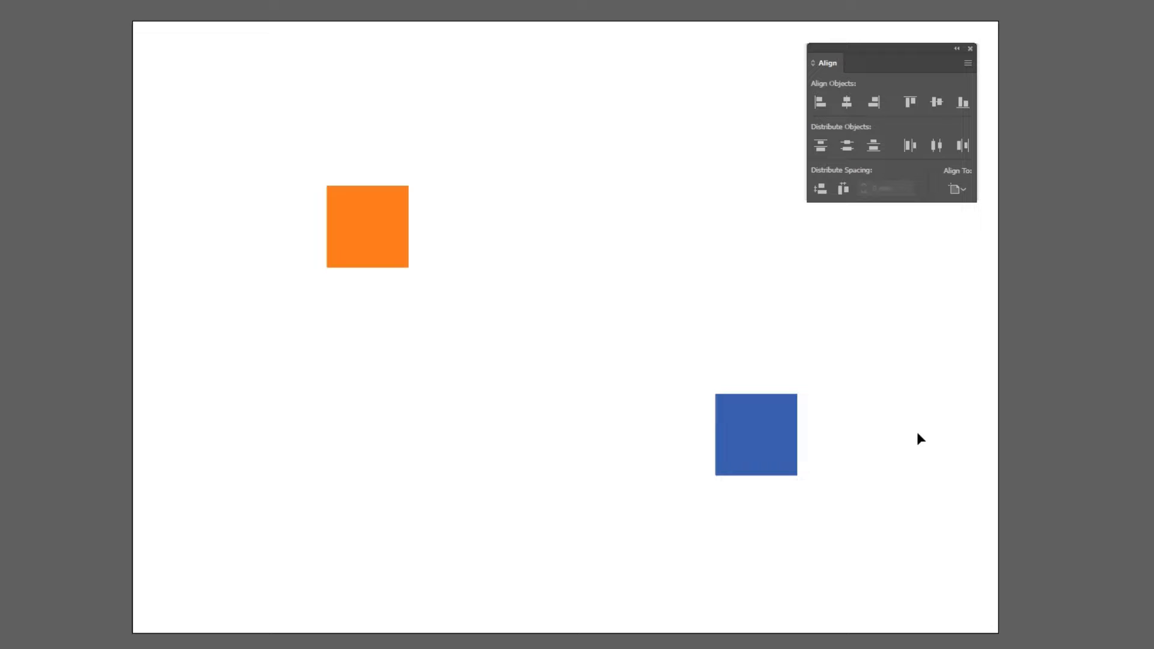
{"action": "left_click", "coordinate": [765, 458]}
{"action": "left_click", "coordinate": [358, 235], "text": "shift"}
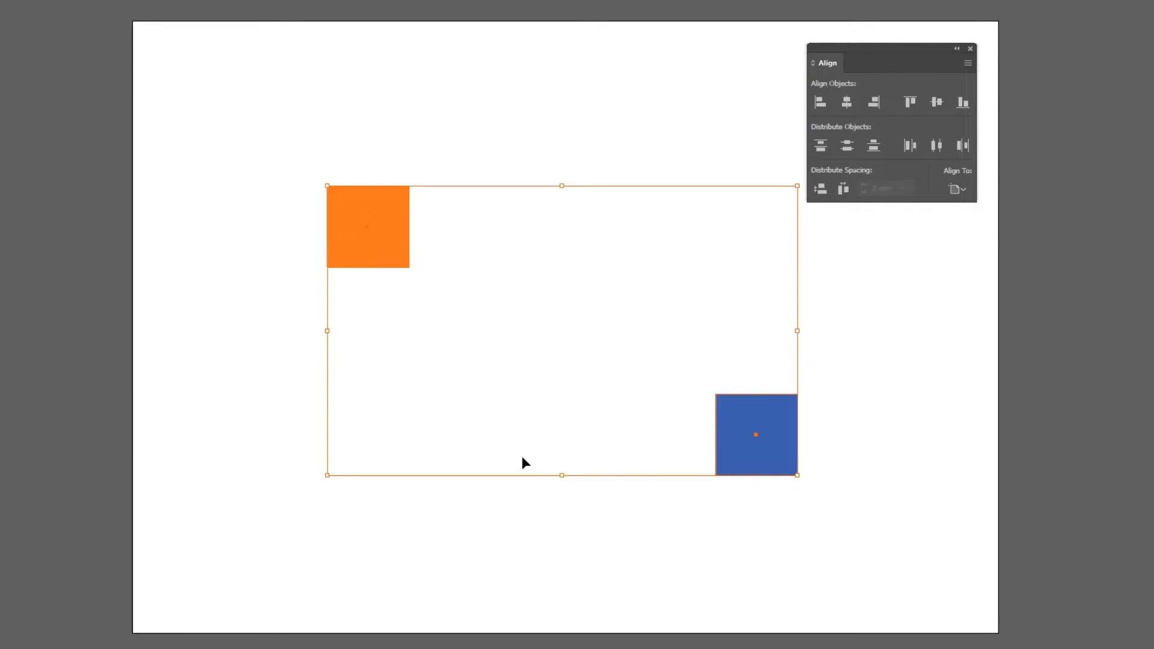
{"action": "left_click", "coordinate": [385, 240]}
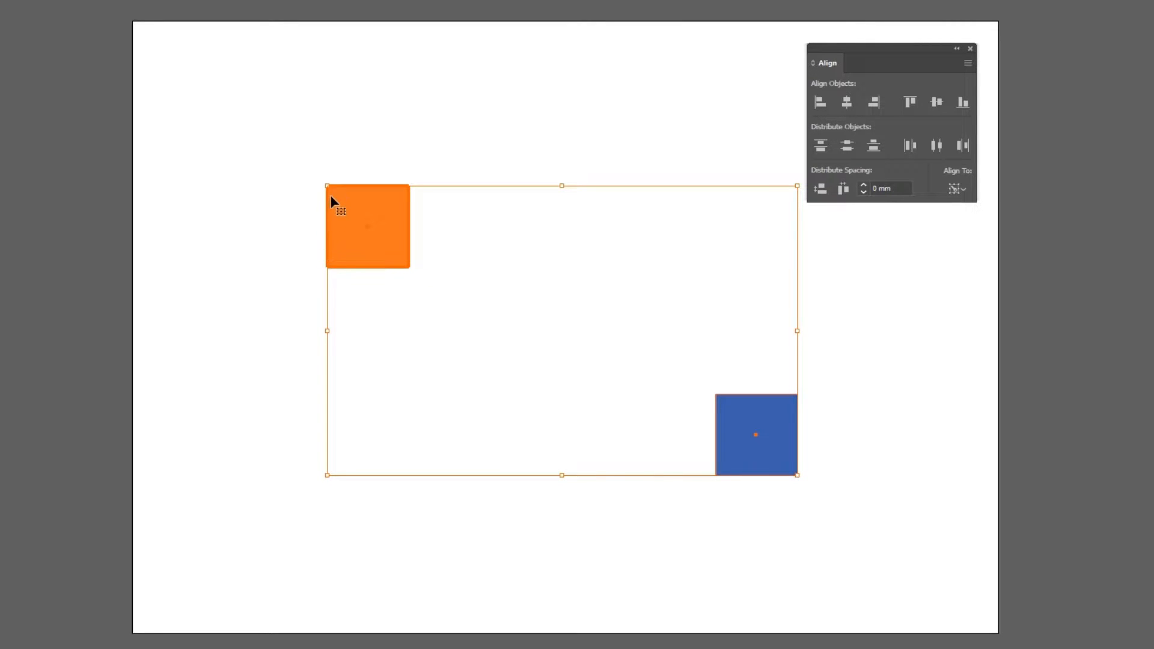
{"action": "left_click", "coordinate": [961, 191]}
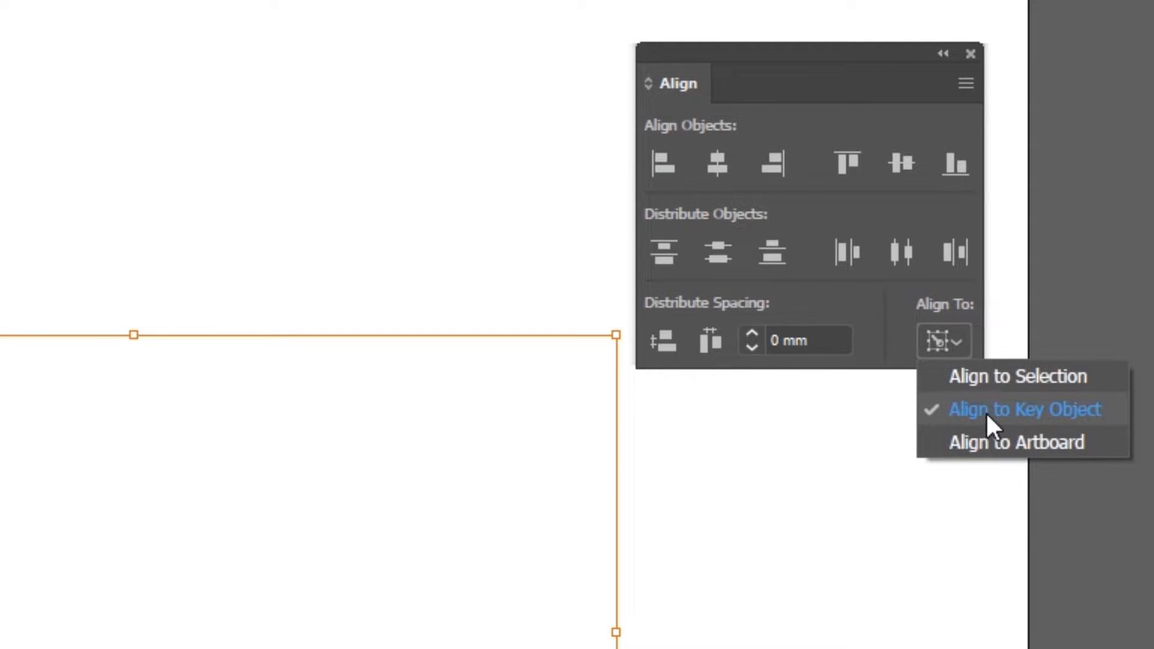
{"action": "left_click", "coordinate": [992, 410]}
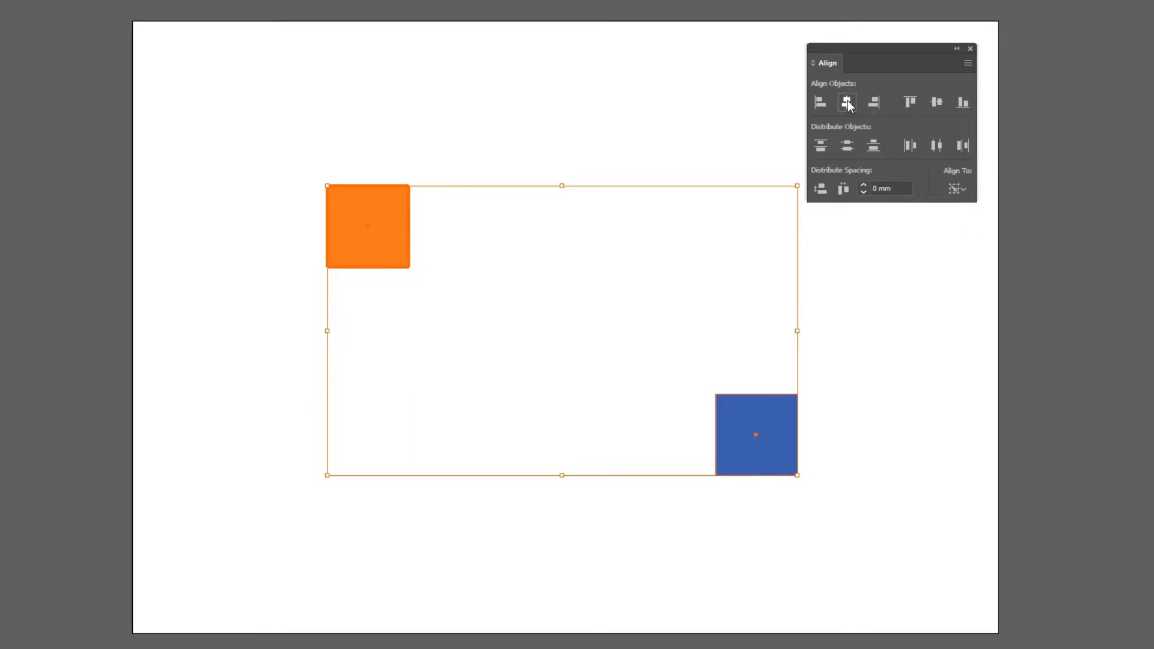
{"action": "left_click", "coordinate": [848, 102]}
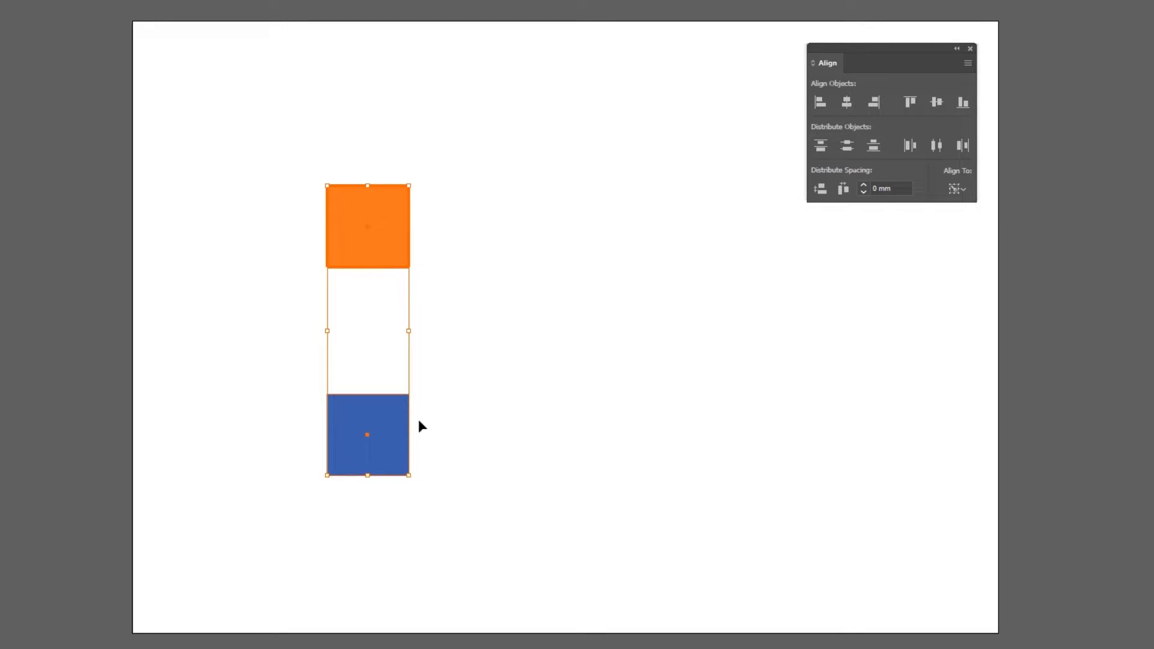
{"action": "left_click", "coordinate": [406, 353]}
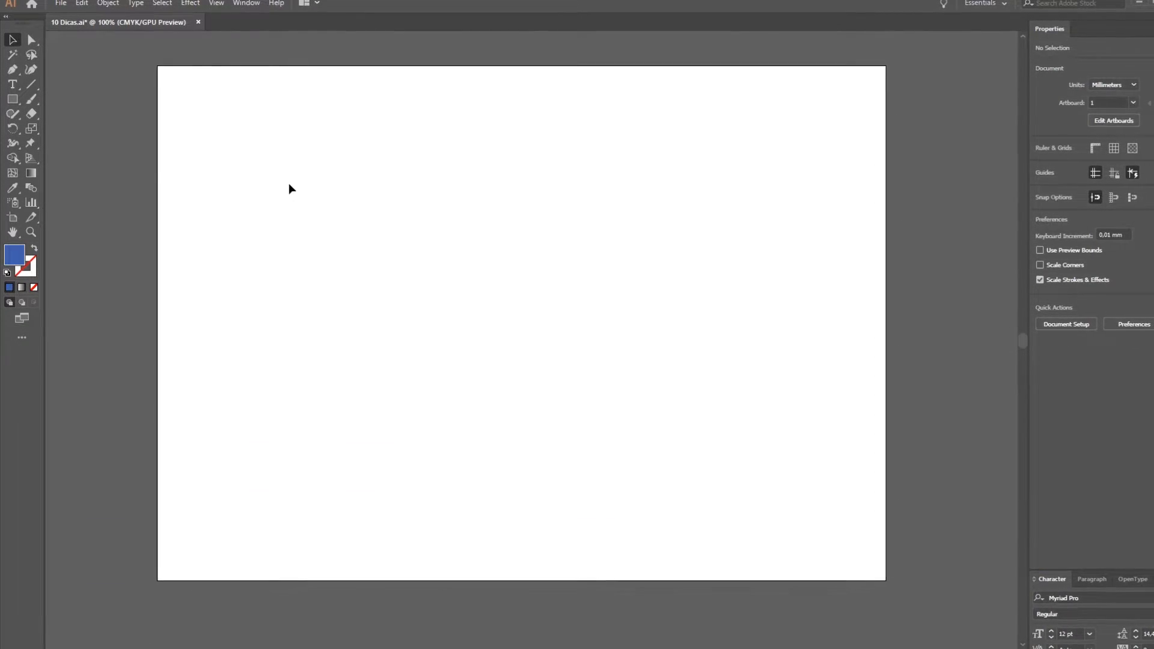
Draw a blue rectangle over the left half of the artboard, duplicate it to the right, and stretch both to fill the artboard
{"action": "key", "text": "m"}
{"action": "left_click_drag", "start_coordinate": [158, 63], "coordinate": [459, 583]}
{"action": "key", "text": "v"}
{"action": "left_click_drag", "start_coordinate": [223, 174], "coordinate": [529, 181]}
{"action": "left_click", "coordinate": [399, 214], "text": "shift"}
{"action": "left_click_drag", "start_coordinate": [765, 325], "coordinate": [911, 323]}
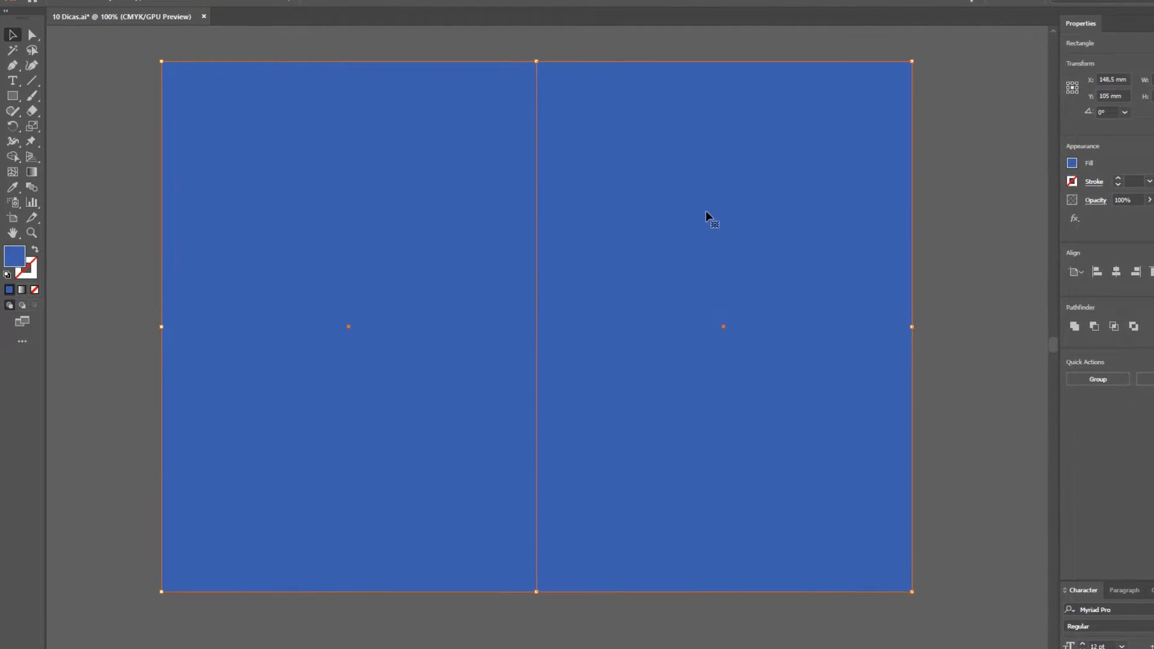
Convert the two blue rectangles covering the artboard halves into guides
{"action": "right_click", "coordinate": [708, 215]}
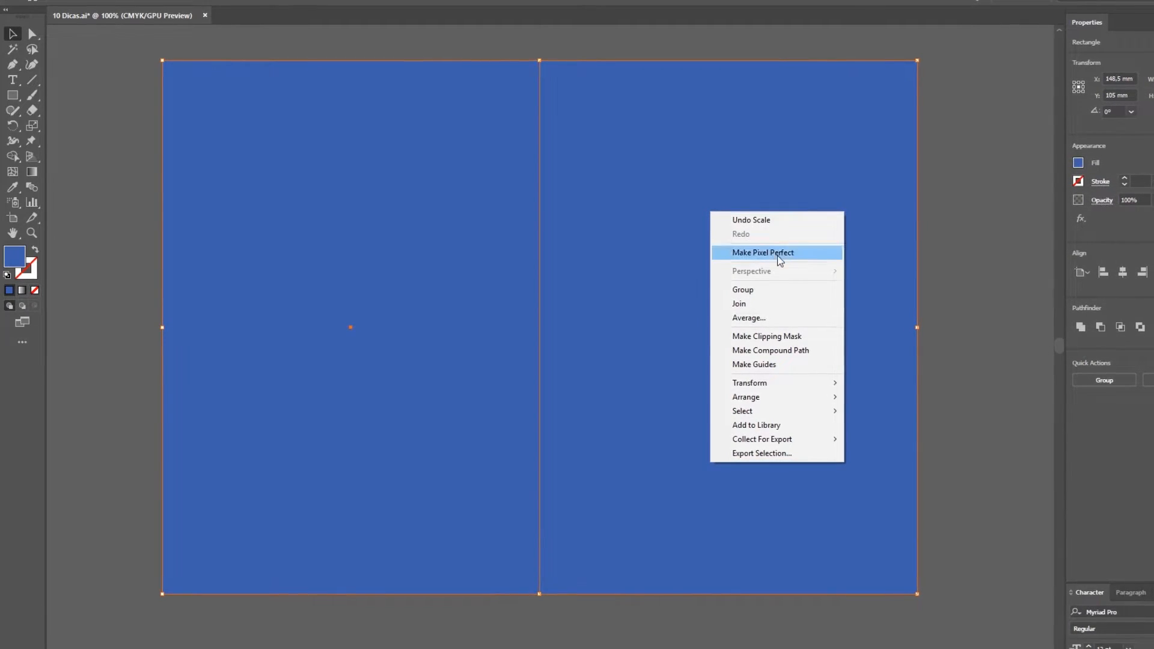
{"action": "left_click", "coordinate": [817, 364]}
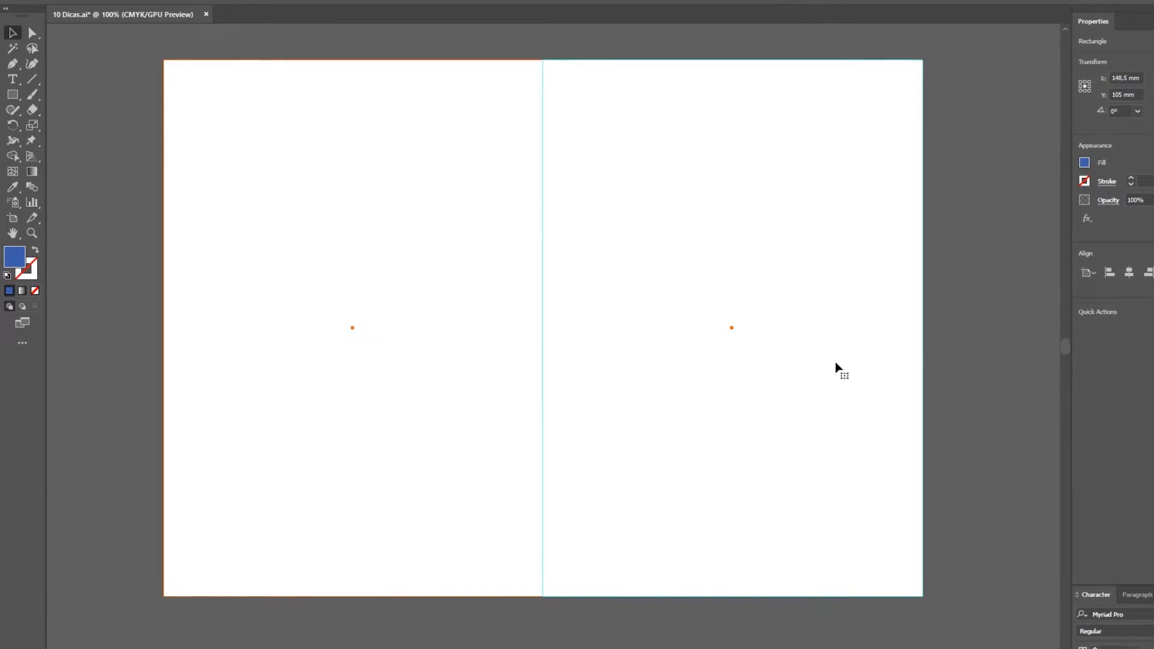
{"action": "left_click", "coordinate": [976, 253]}
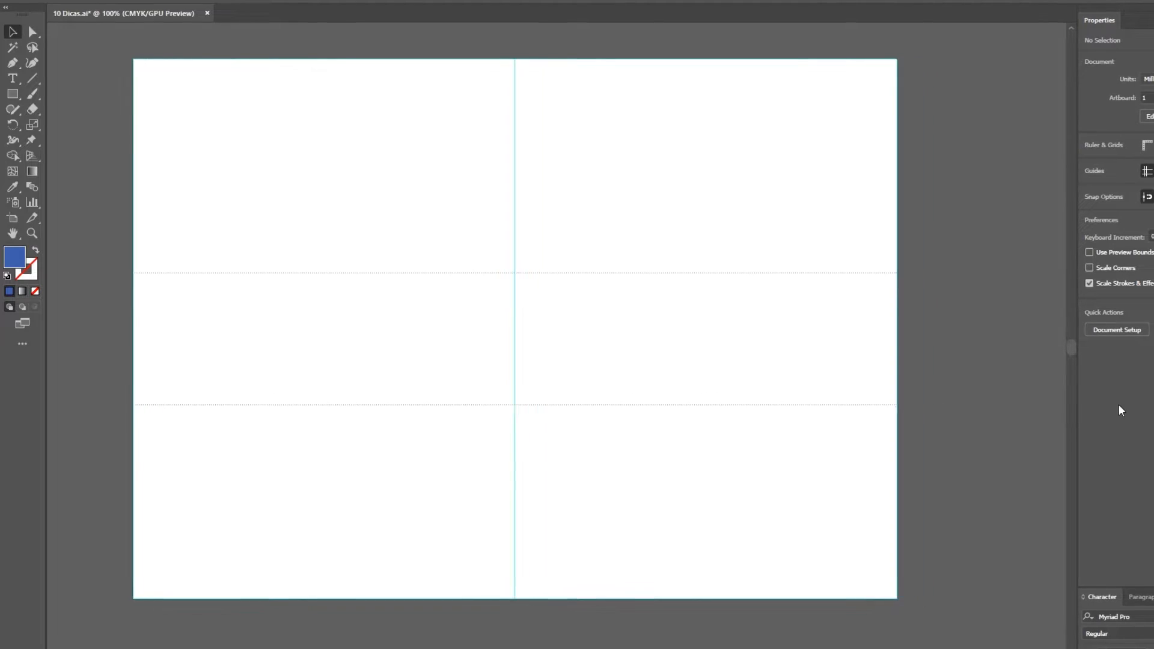
{"action": "key", "text": "ctrl+z"}
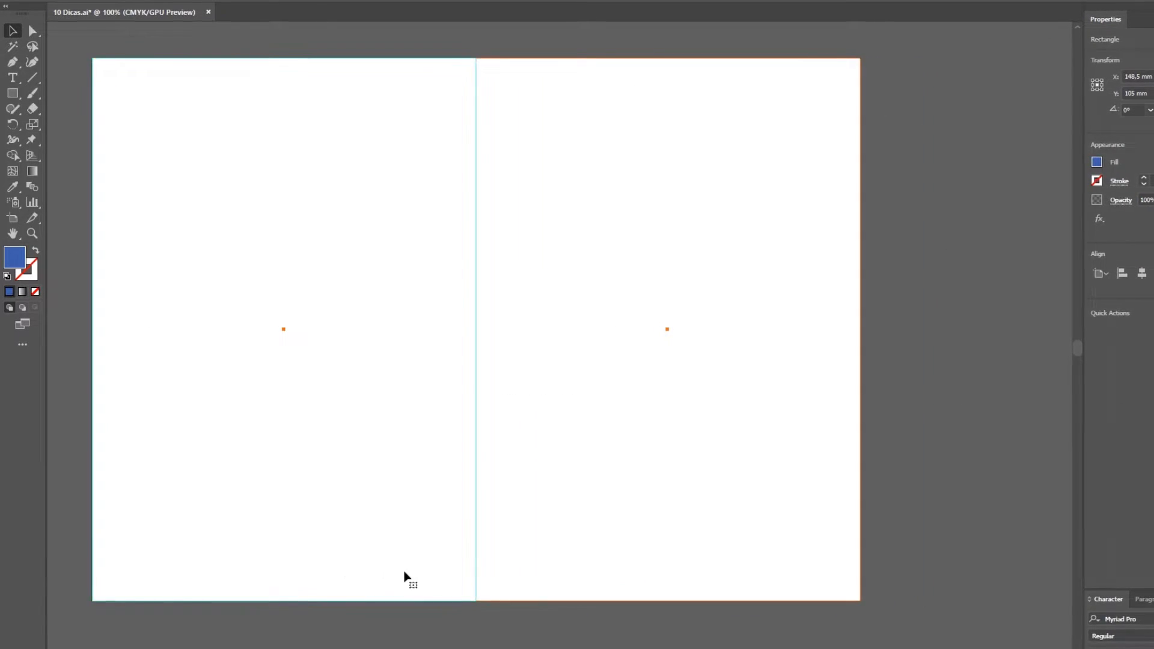
{"action": "left_click", "coordinate": [1020, 327]}
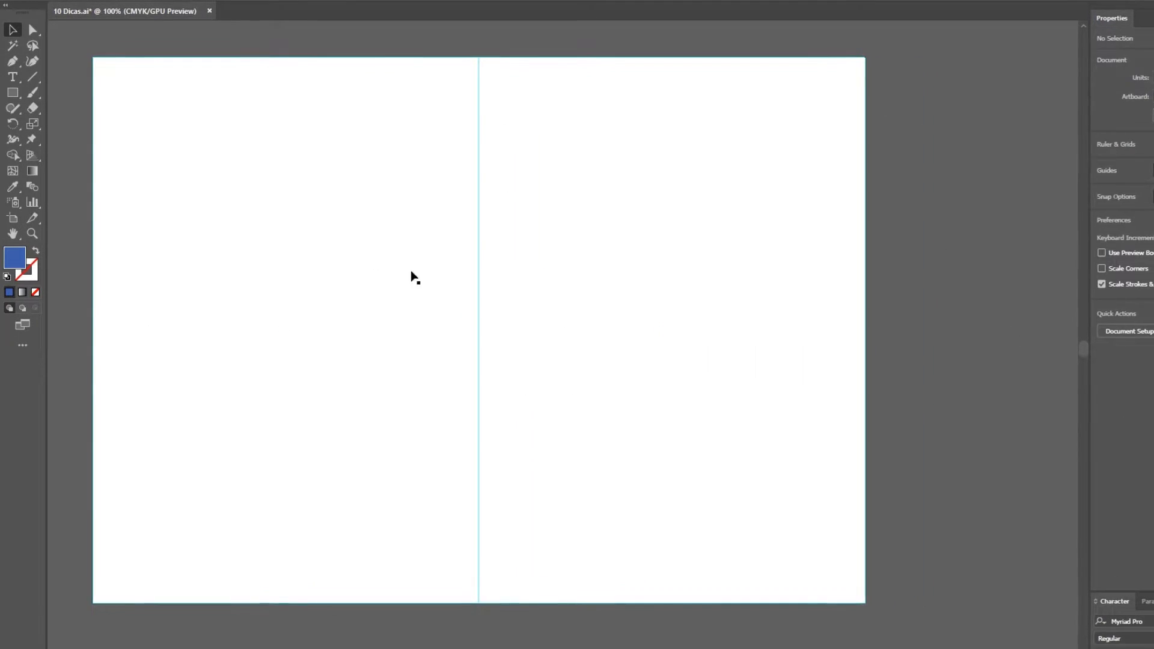
{"action": "key", "text": "ctrl+0"}
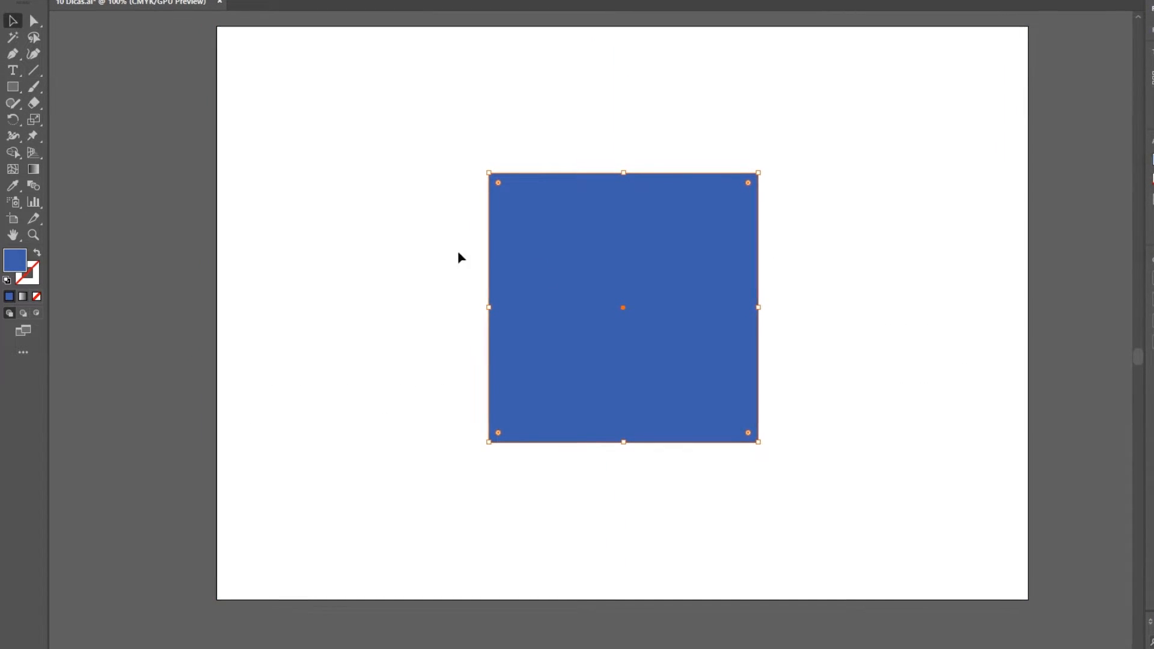
Shift the large blue square slightly and convert it into a guide
{"action": "mouse_move", "coordinate": [699, 255]}
{"action": "left_mouse_down"}
{"action": "mouse_move", "coordinate": [691, 271]}
{"action": "mouse_move", "coordinate": [694, 260]}
{"action": "left_mouse_up"}
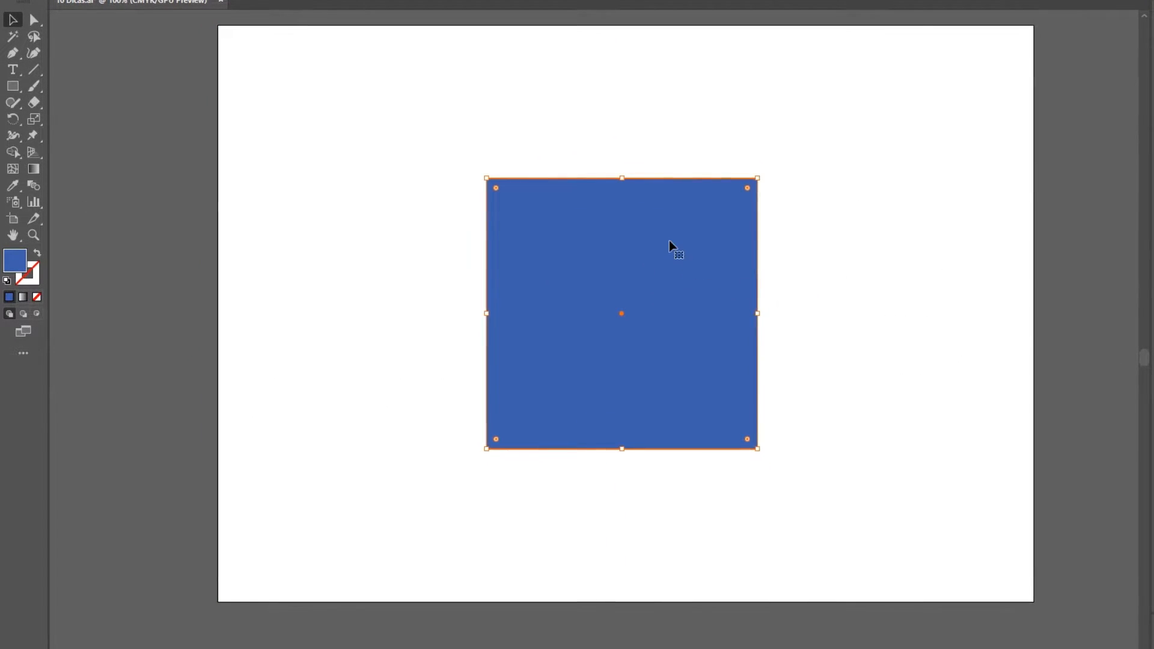
{"action": "right_click", "coordinate": [648, 243]}
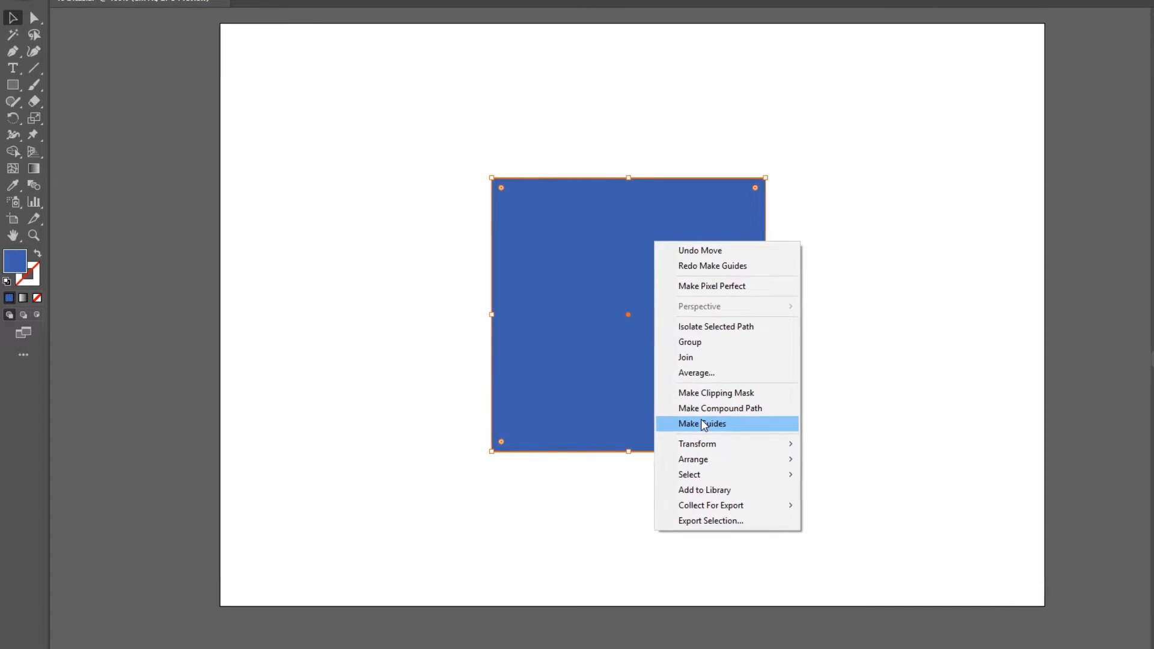
{"action": "left_click", "coordinate": [636, 215]}
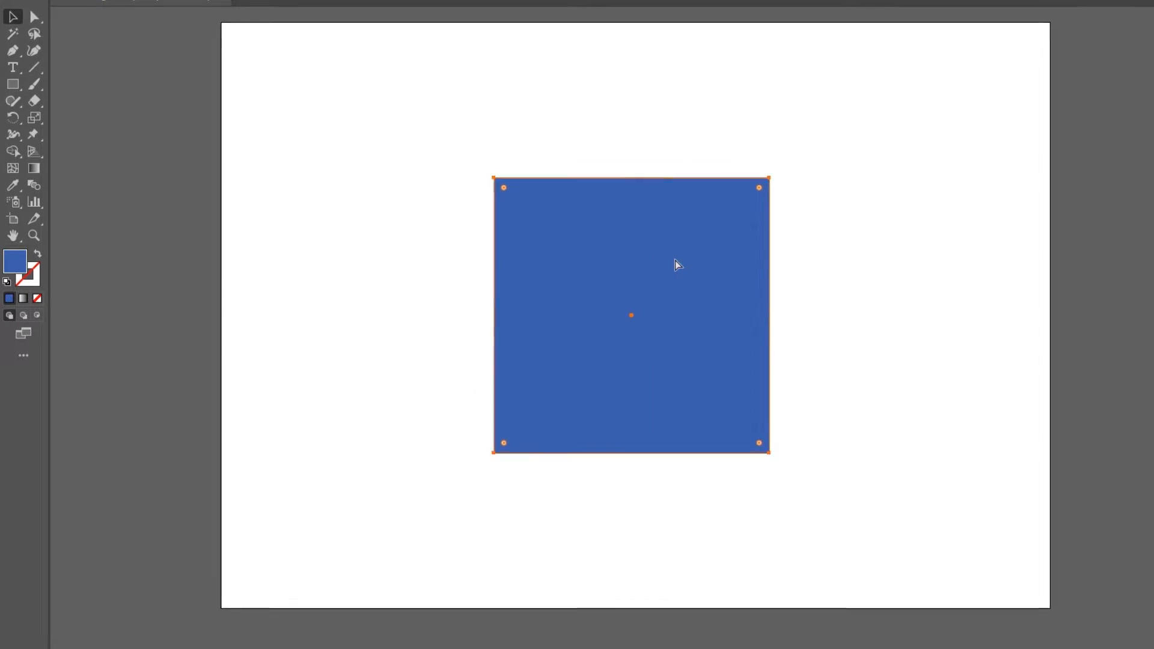
{"action": "key", "text": "ctrl+5"}
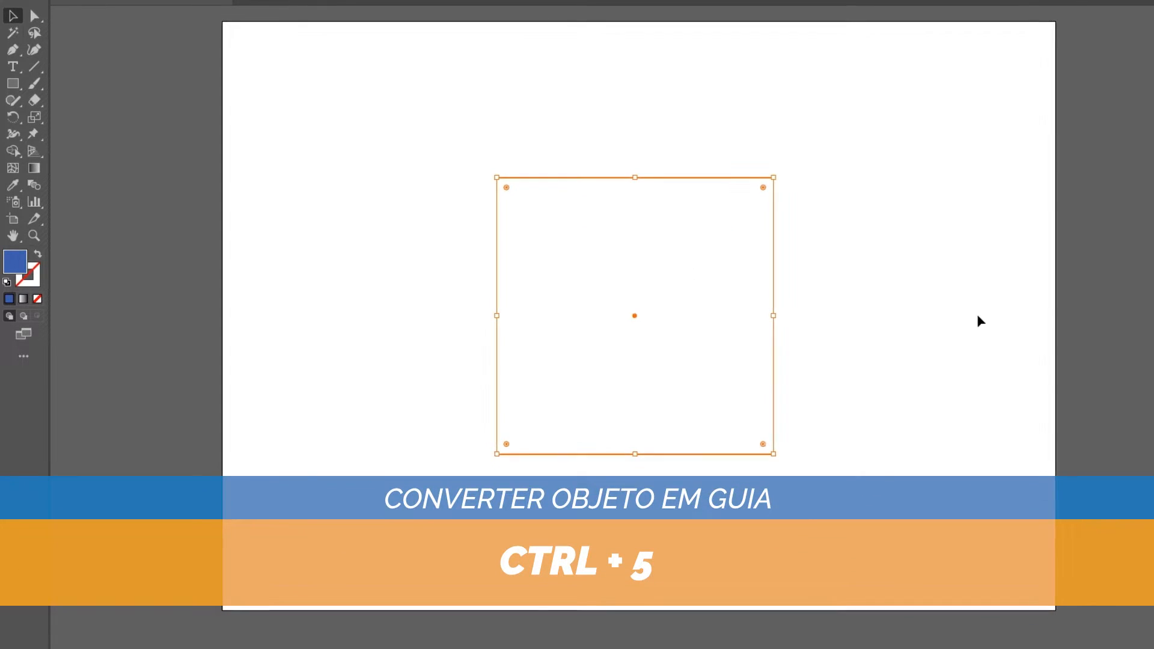
{"action": "left_click", "coordinate": [979, 322]}
Release the square guide back into a normal object and deselect it
{"action": "left_click_drag", "start_coordinate": [935, 164], "coordinate": [454, 477]}
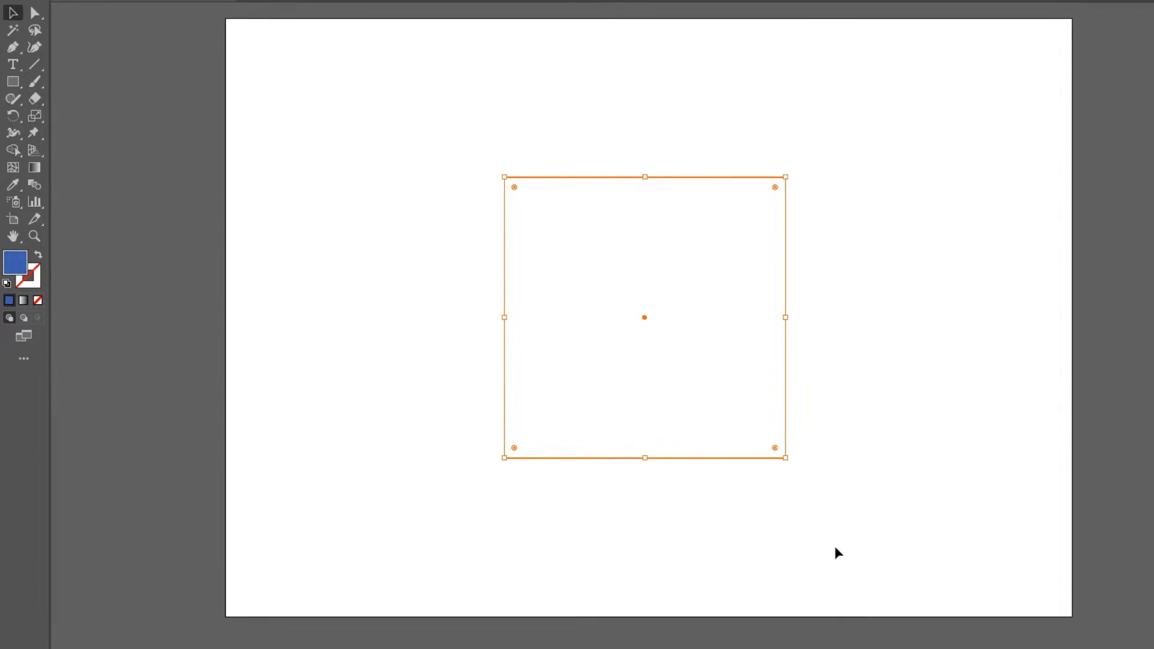
{"action": "key", "text": "ctrl+alt+5"}
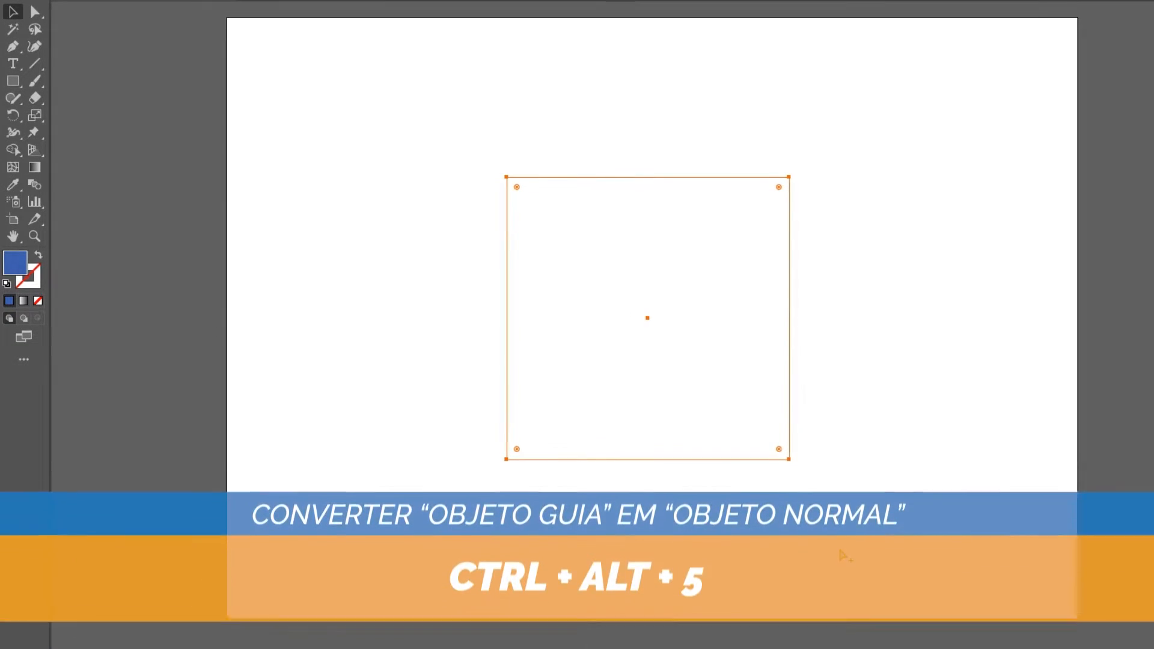
{"action": "left_click", "coordinate": [887, 517]}
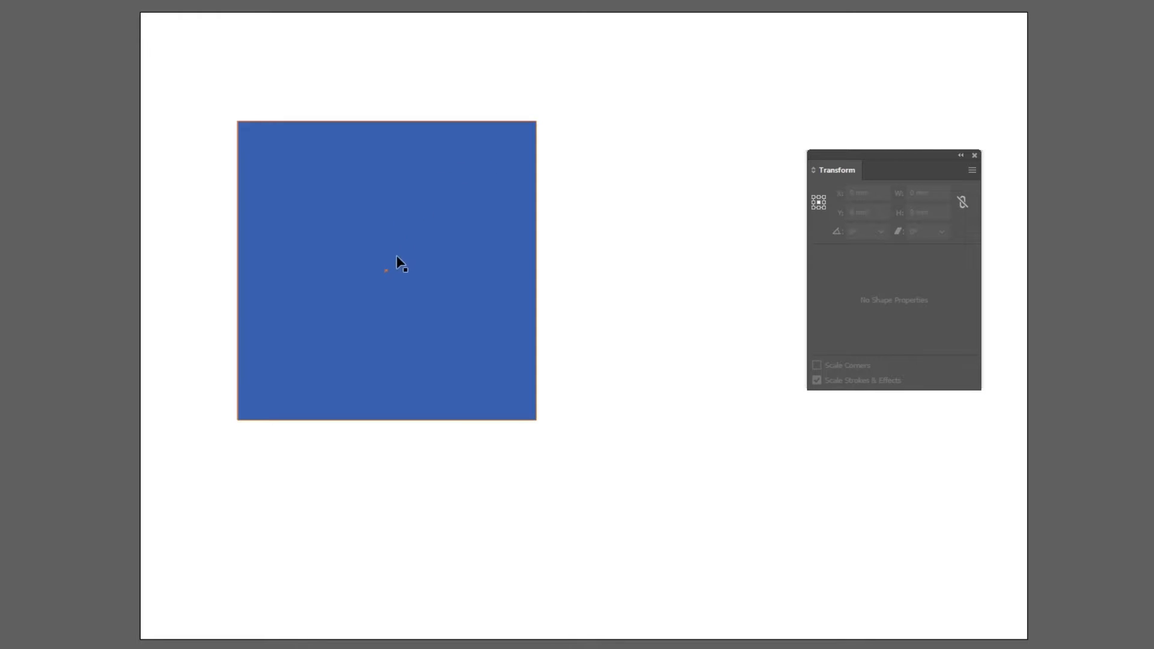
Double the blue square's width from its centre with the expression 100 mm*2, and undo it, twice
{"action": "left_click", "coordinate": [446, 268]}
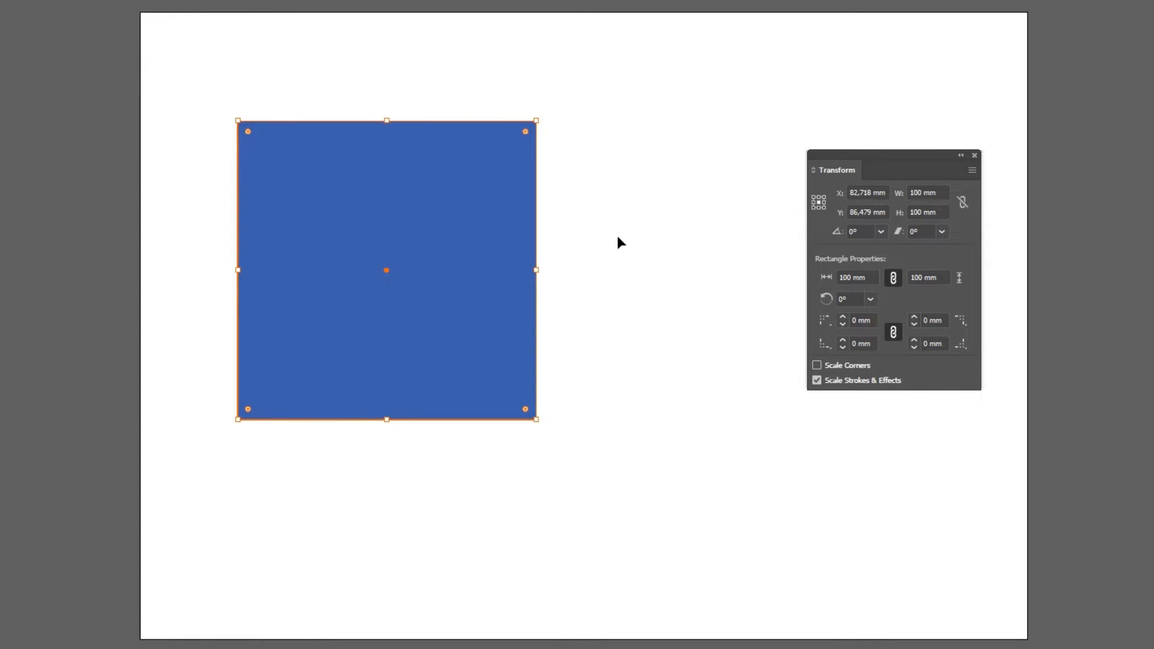
{"action": "left_click", "coordinate": [940, 192]}
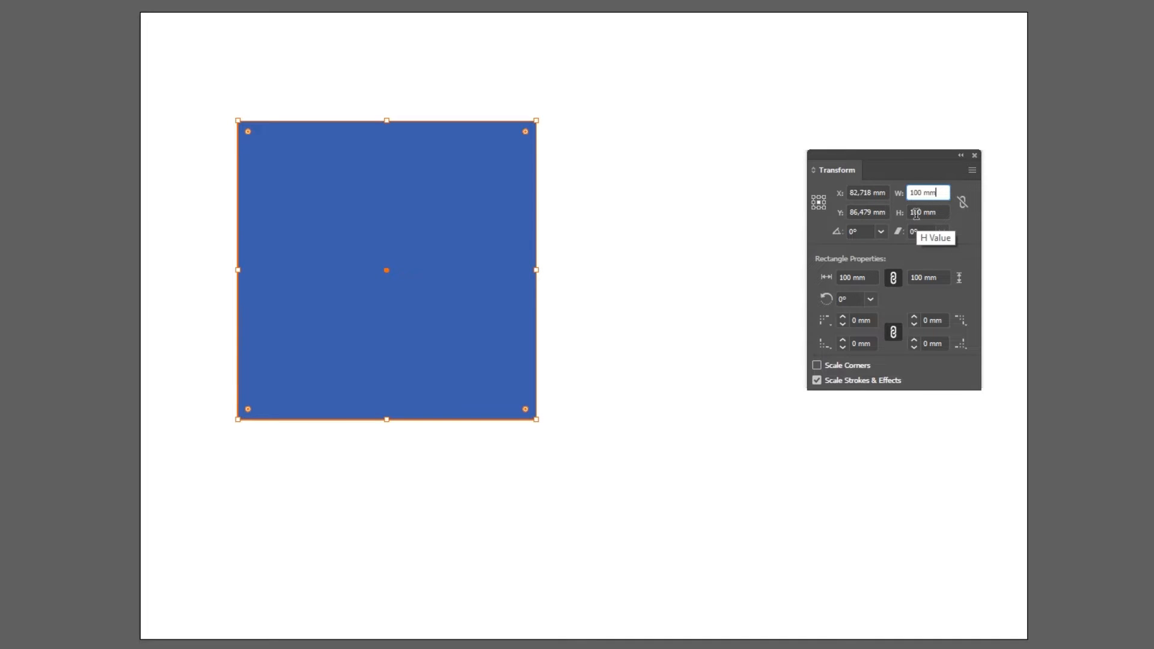
{"action": "type", "text": "*2"}
{"action": "key", "text": "Return"}
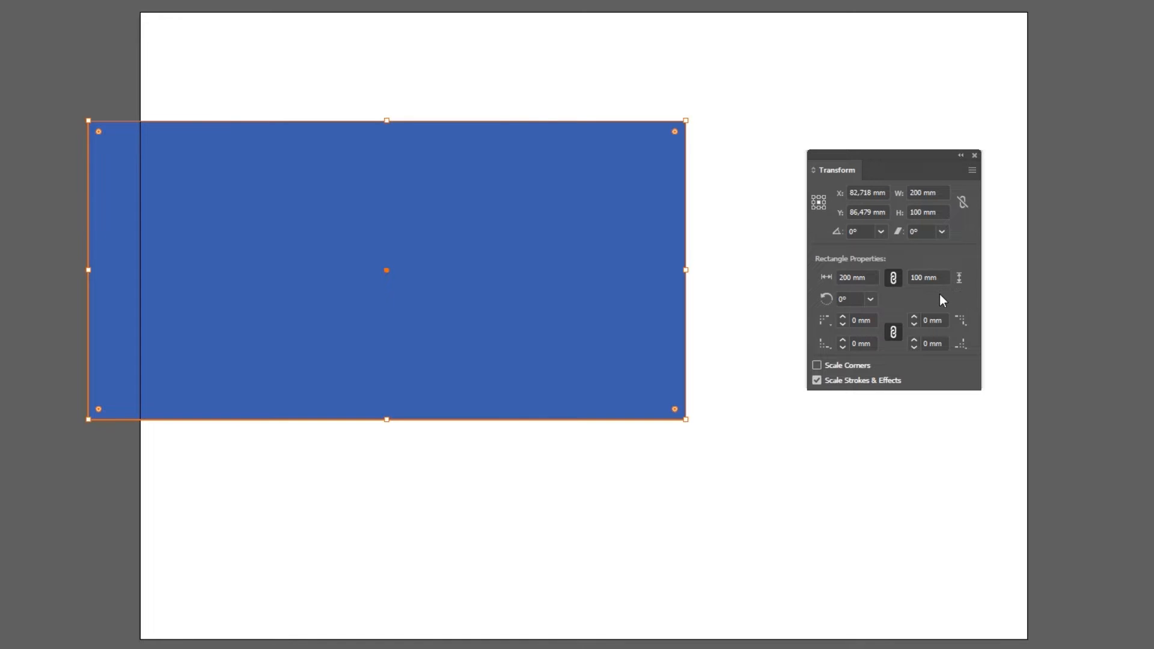
{"action": "key", "text": "ctrl+z"}
{"action": "left_click", "coordinate": [937, 192]}
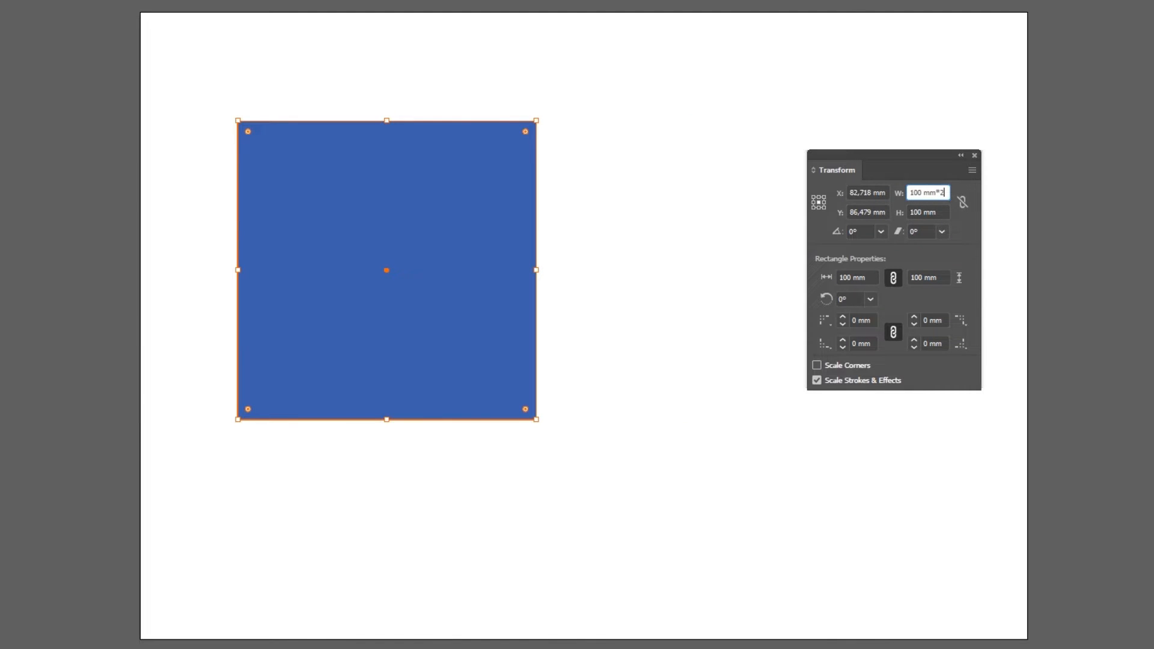
{"action": "key", "text": "Return"}
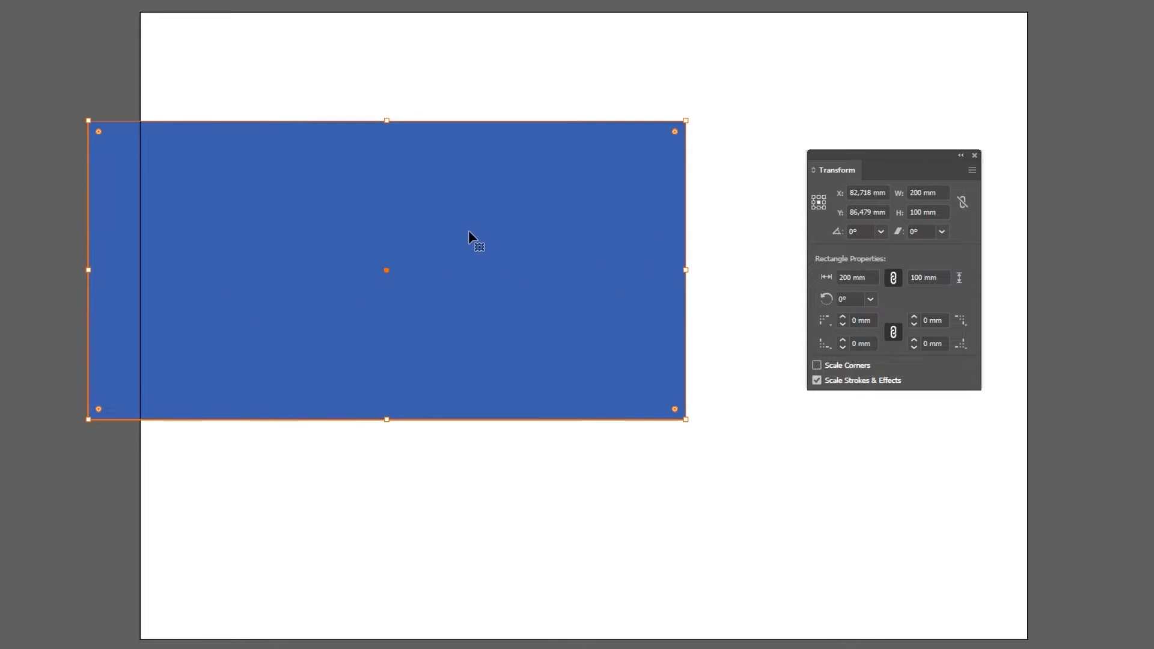
{"action": "key", "text": "a"}
{"action": "key", "text": "ctrl+z"}
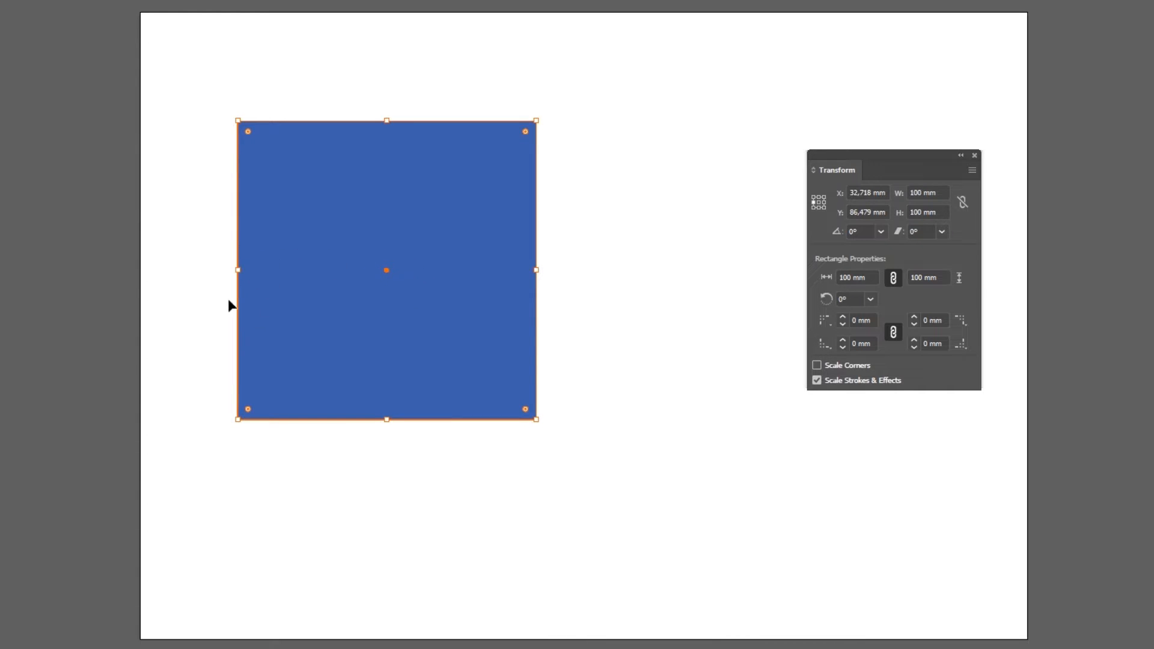
With the middle-left reference point, multiply the blue square's width by 2, and divide the resulting width by 3
{"action": "left_click", "coordinate": [939, 192]}
{"action": "type", "text": "*2"}
{"action": "key", "text": "Return"}
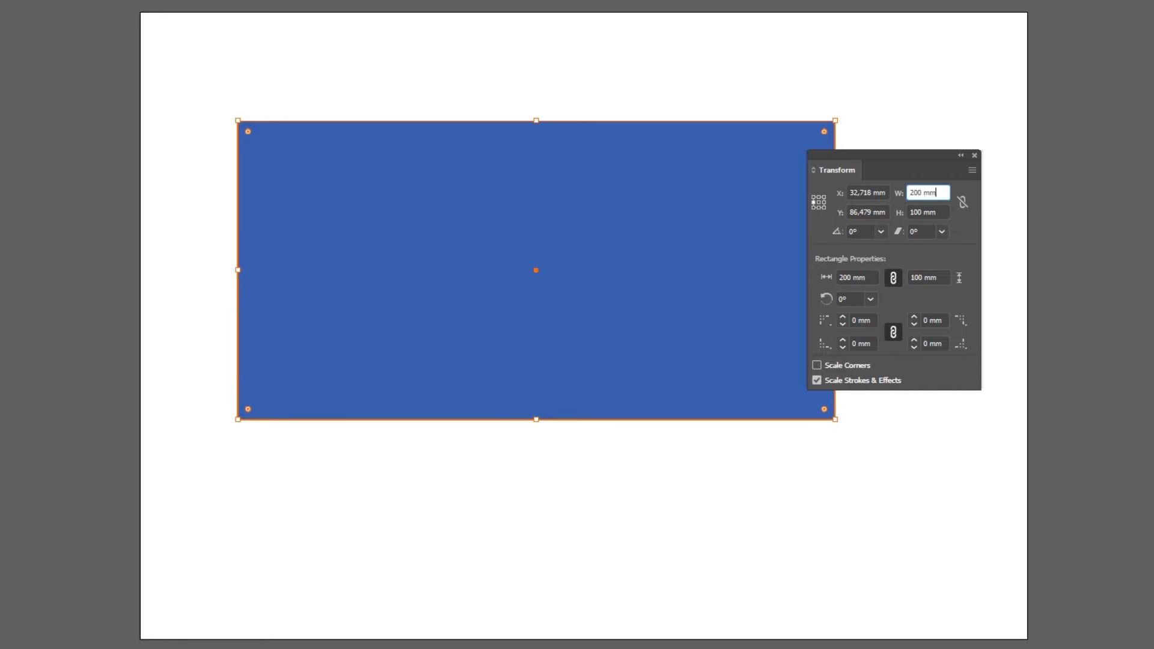
{"action": "type", "text": "/3"}
{"action": "key", "text": "Return"}
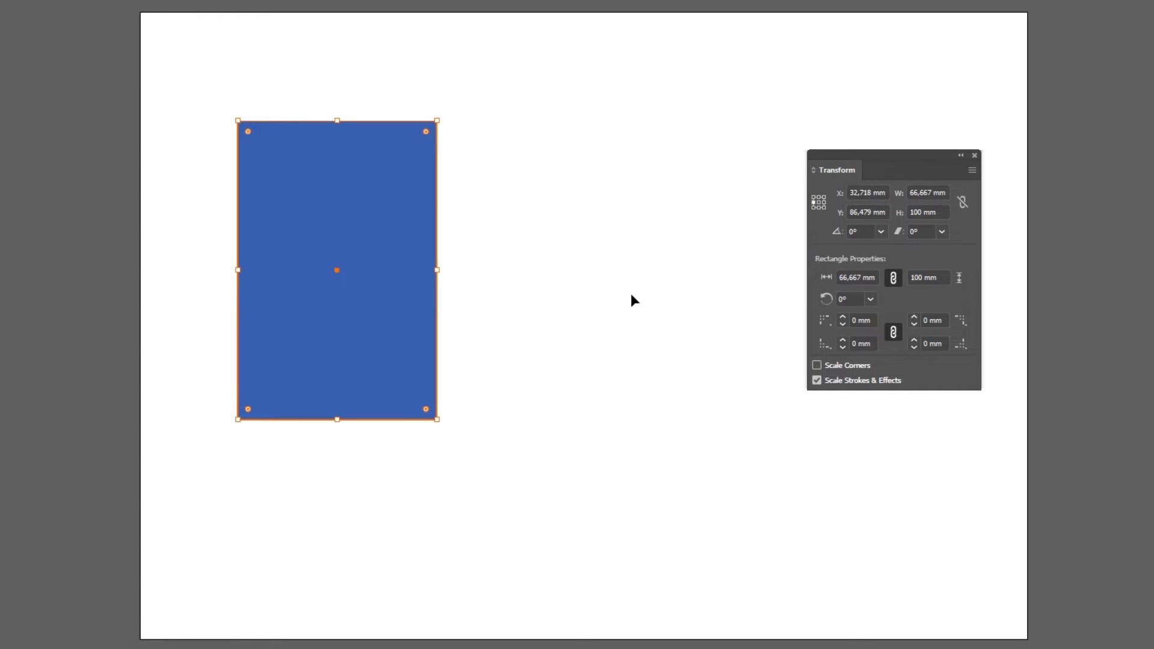
Multiply the blue rectangle's X position by 2 in its transform values
{"action": "left_click", "coordinate": [942, 212]}
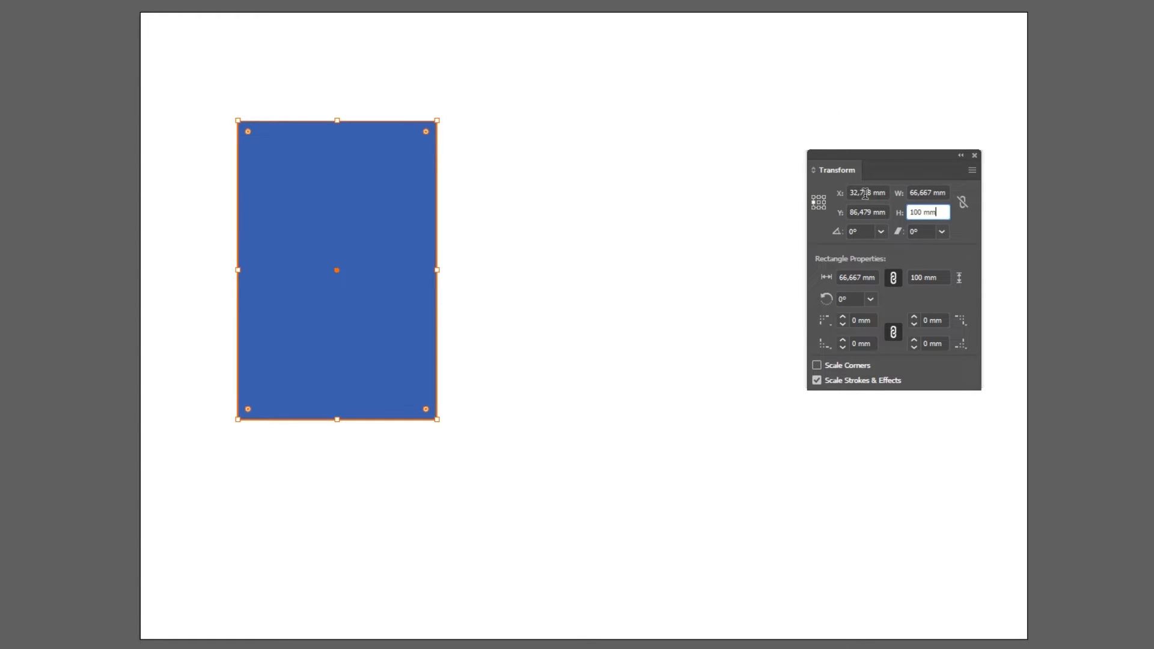
{"action": "left_click", "coordinate": [879, 193]}
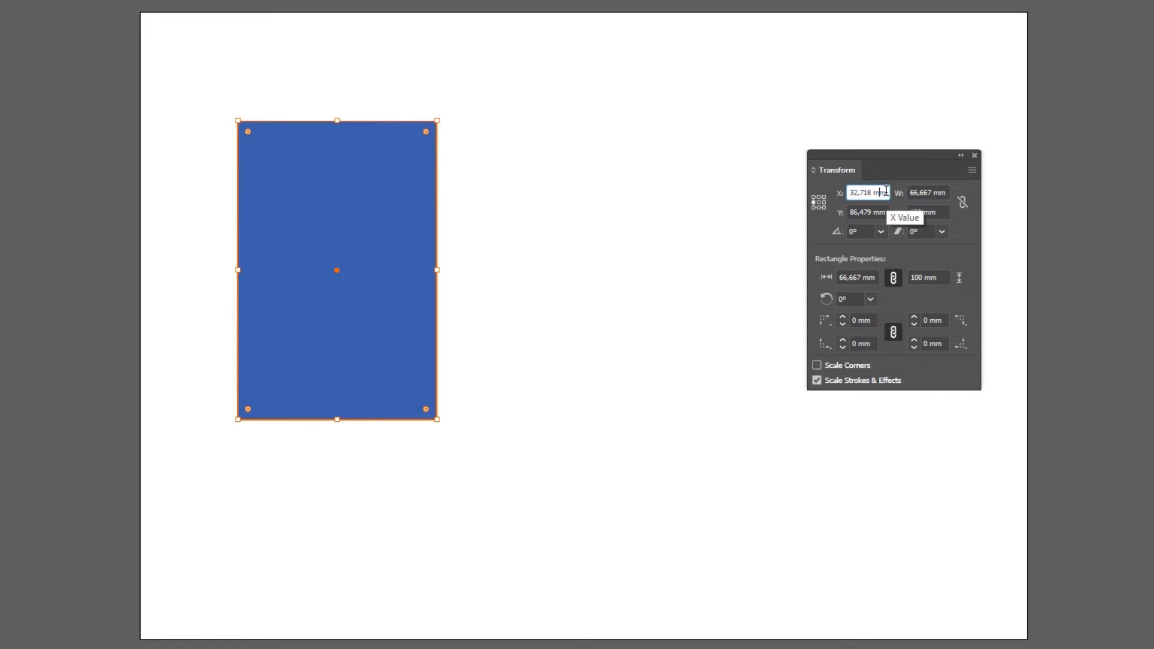
{"action": "type", "text": "*2"}
{"action": "key", "text": "Return"}
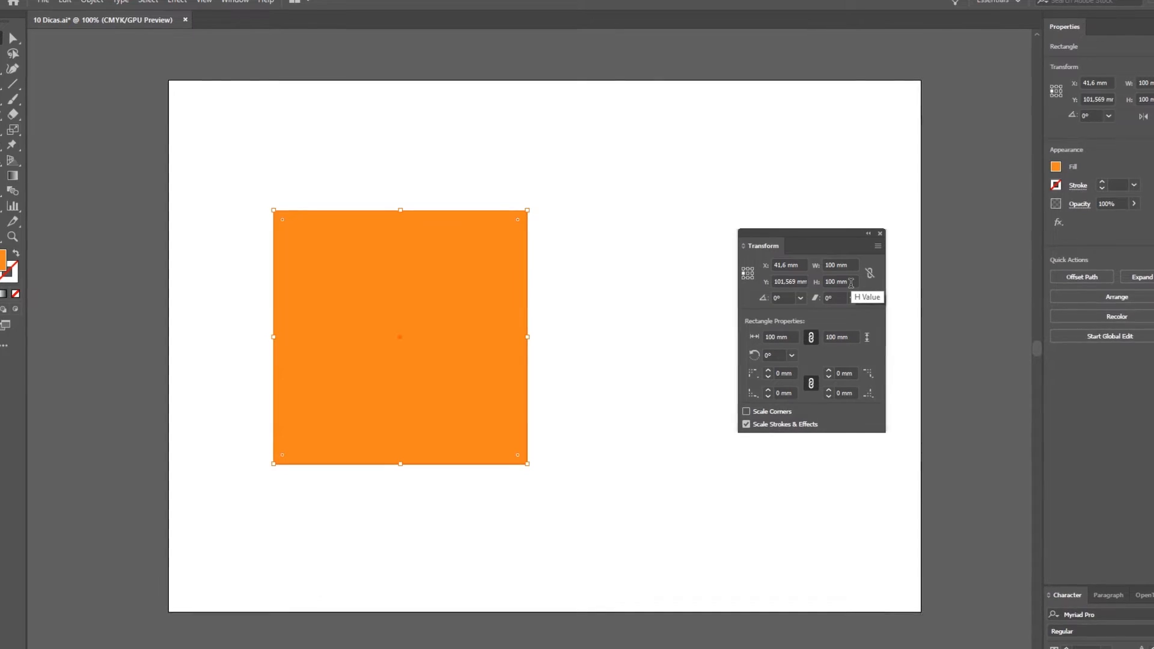
Deselect the orange square and show the document rulers
{"action": "left_click", "coordinate": [625, 282]}
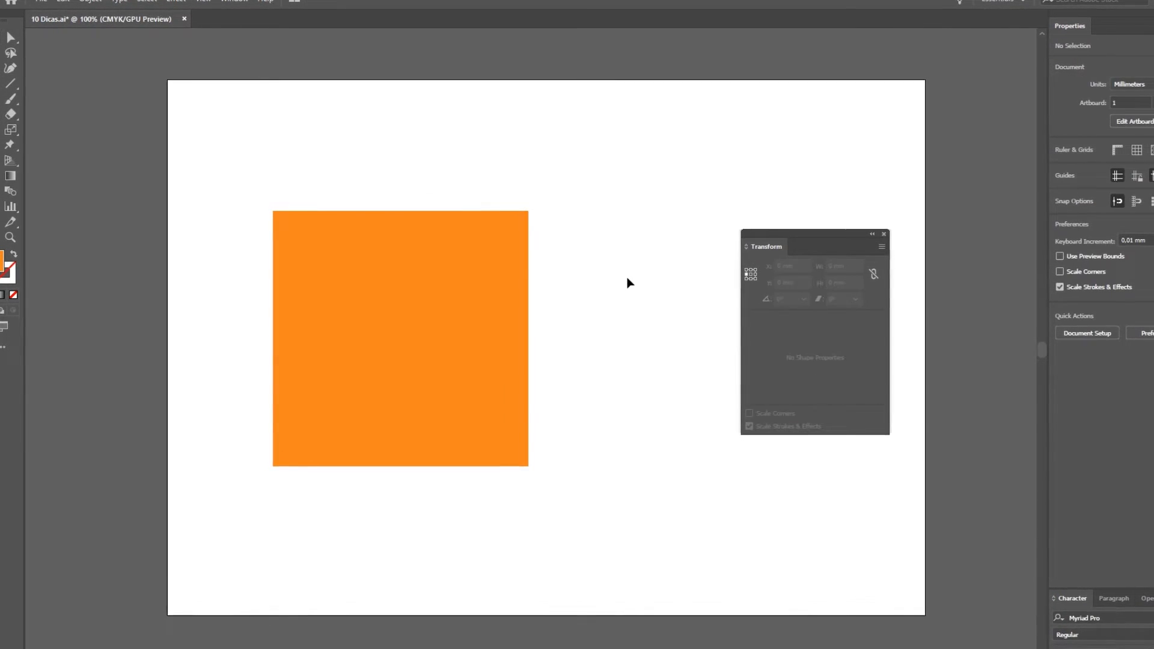
{"action": "key", "text": "ctrl+r"}
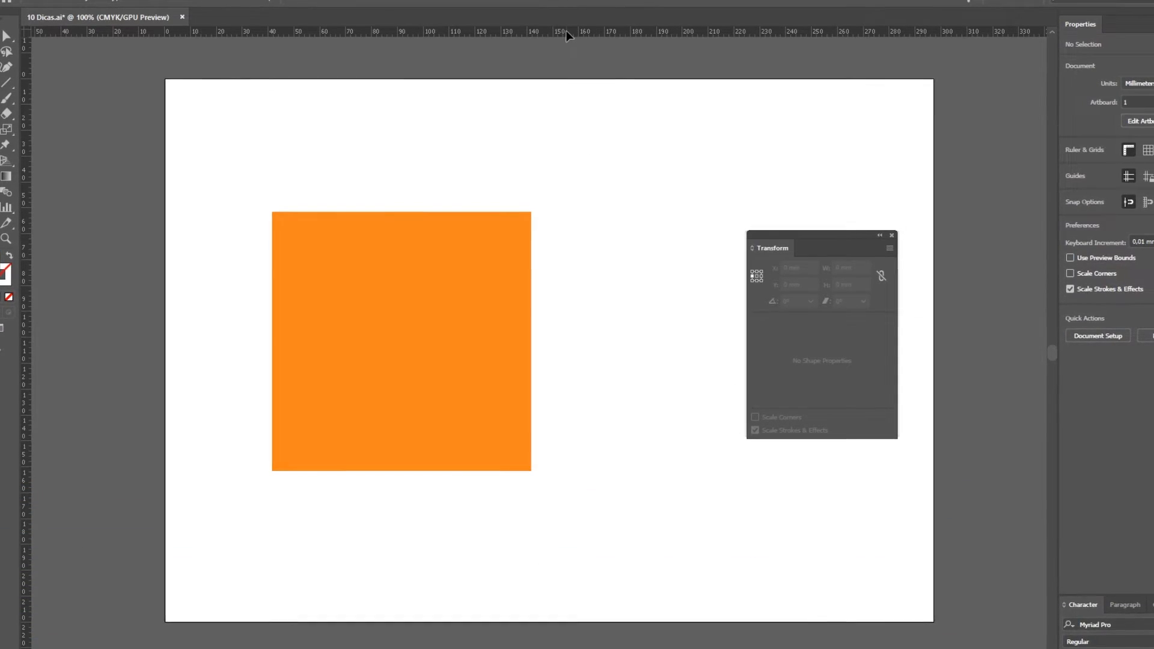
Change the ruler units to centimeters, and select the orange square to check its transform dimensions
{"action": "right_click", "coordinate": [567, 32]}
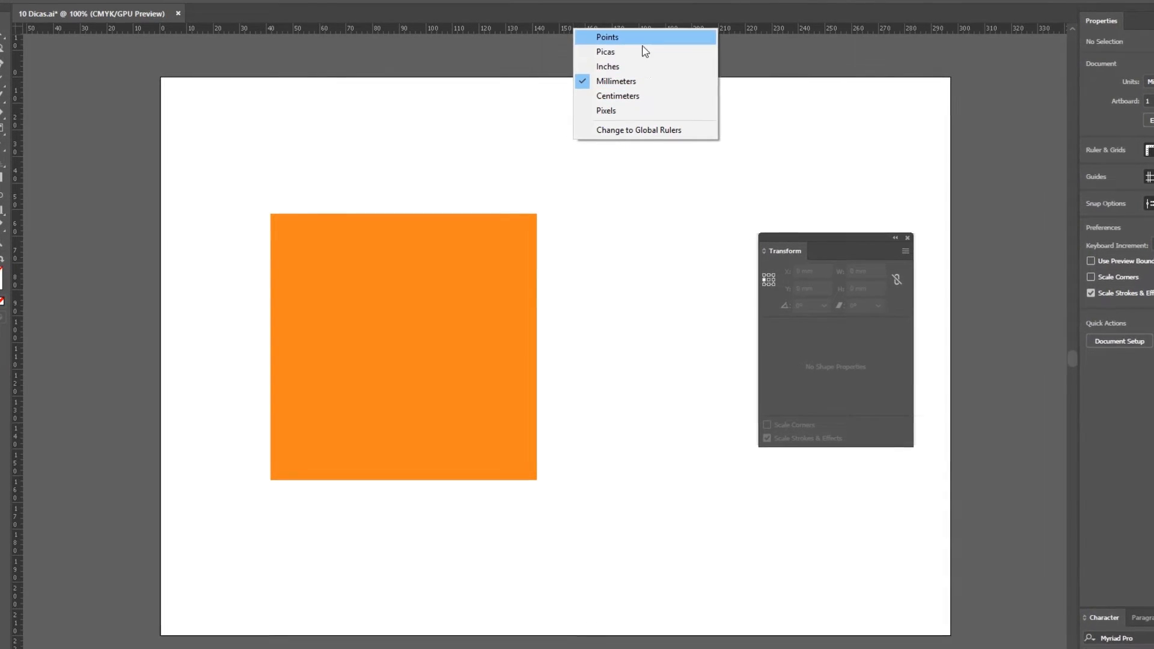
{"action": "left_click", "coordinate": [612, 96]}
{"action": "left_click", "coordinate": [508, 332]}
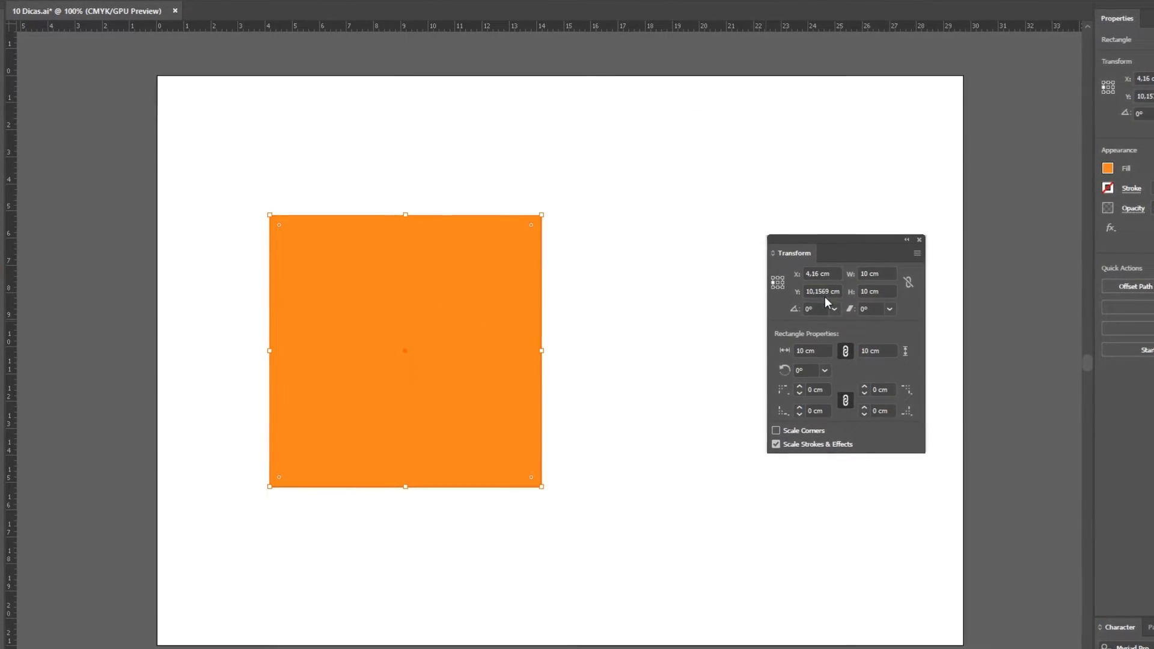
{"action": "left_click", "coordinate": [877, 274]}
{"action": "left_click", "coordinate": [891, 293]}
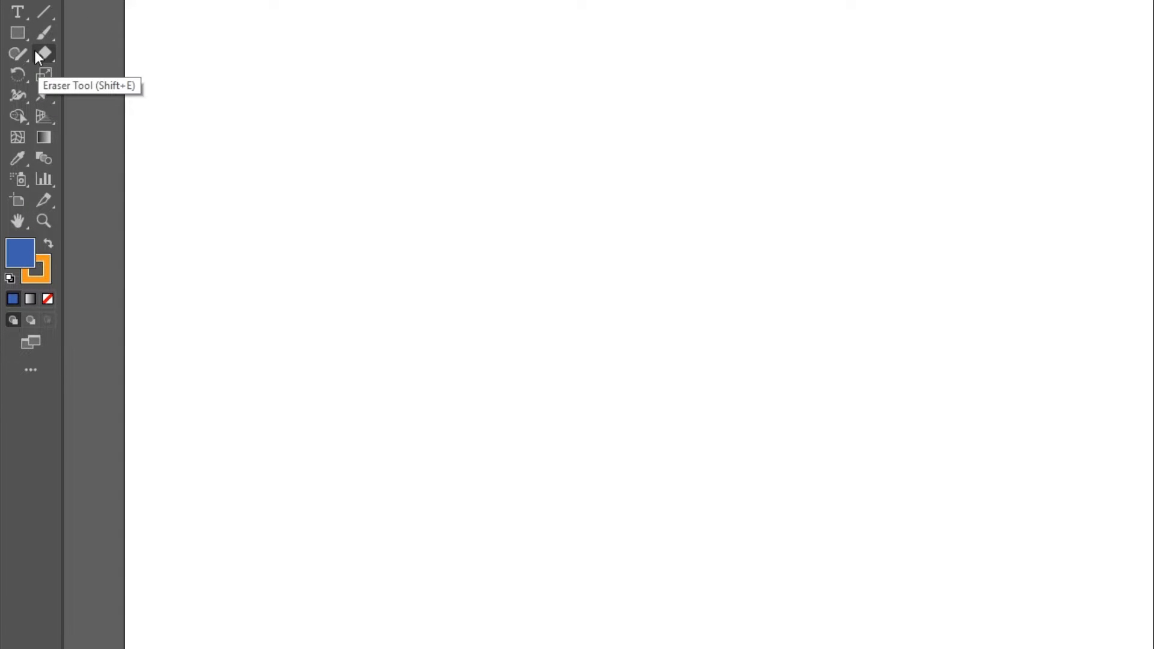
{"action": "key", "text": "alt+Tab"}
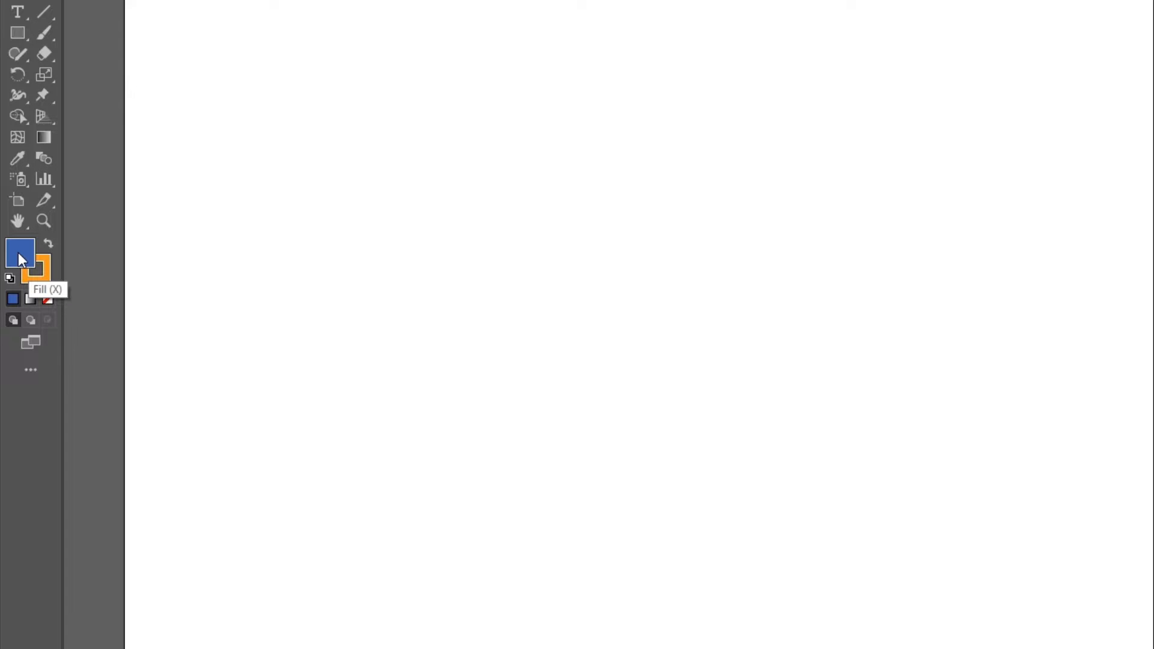
Draw a square on the empty artboard with the current blue fill and orange stroke, and delete it
{"action": "key", "text": "m"}
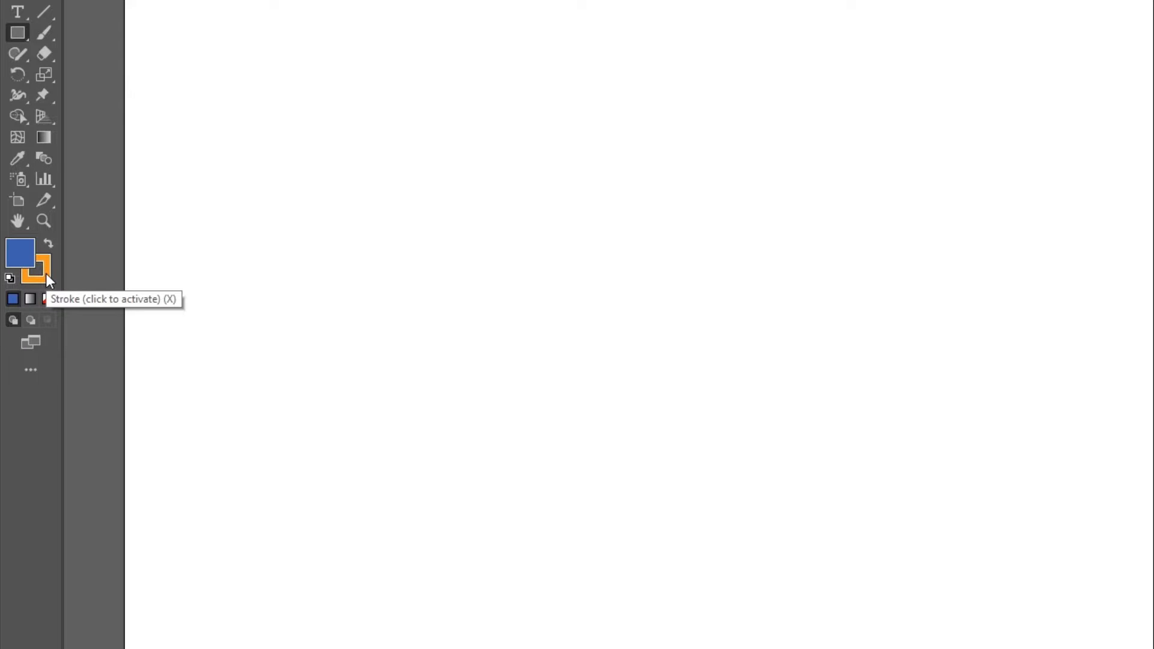
{"action": "left_click_drag", "start_coordinate": [162, 214], "coordinate": [327, 379]}
{"action": "key", "text": "v"}
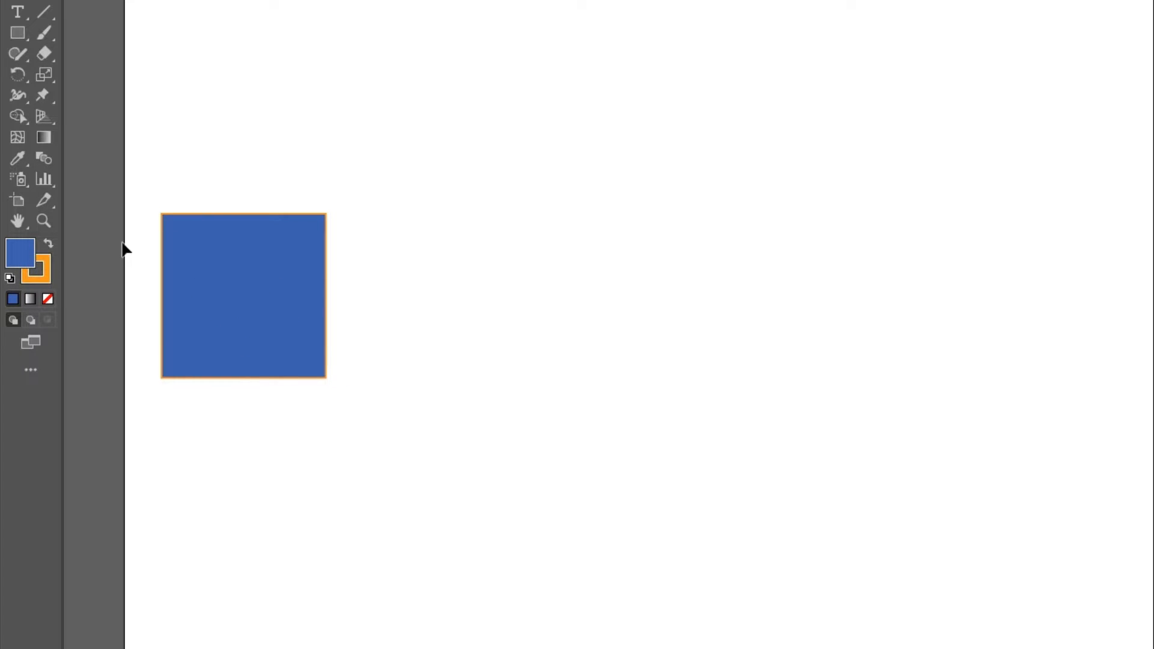
{"action": "key", "text": "Delete"}
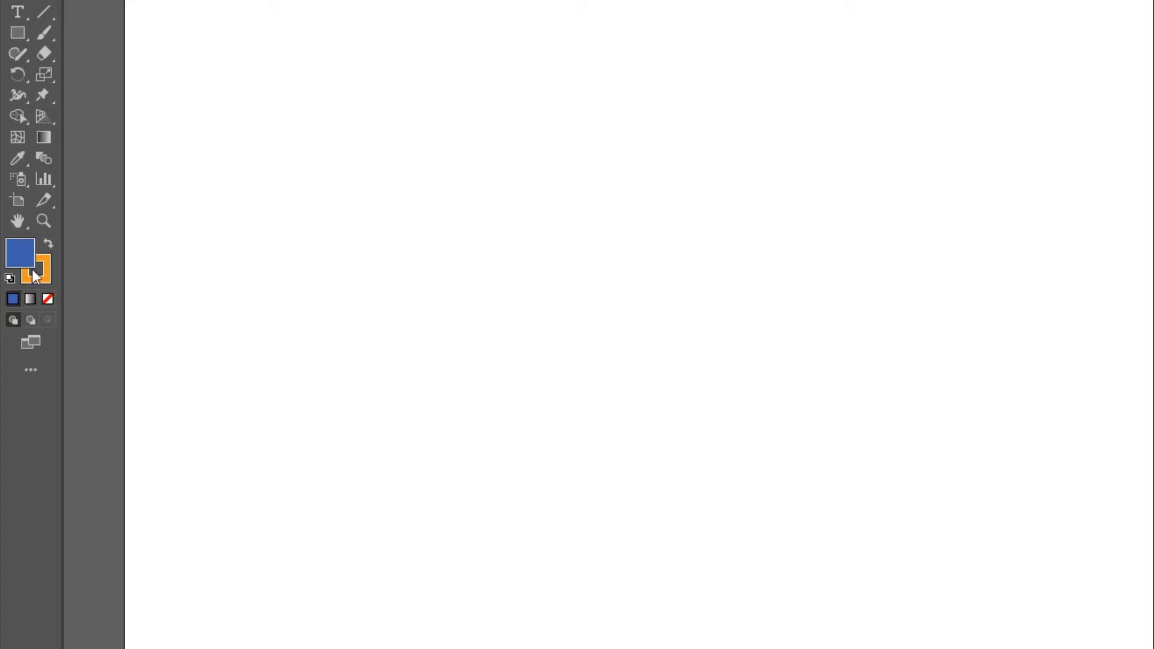